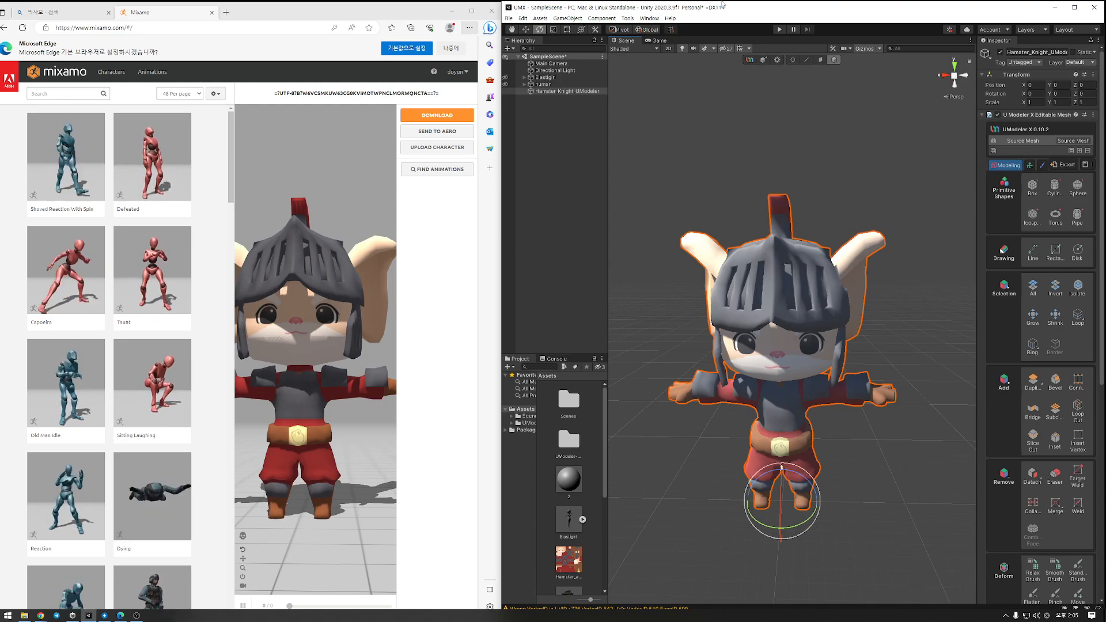
- Look over the hamster character's source files in their folder and show the project assets as a compact list
left_click(24, 616)
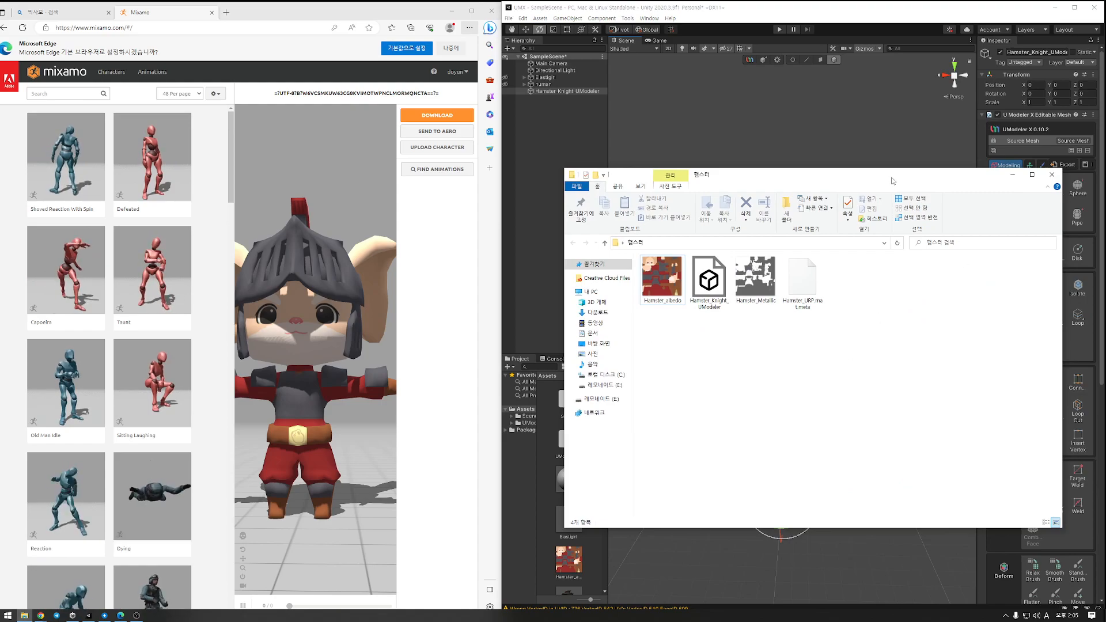
left_click(1052, 175)
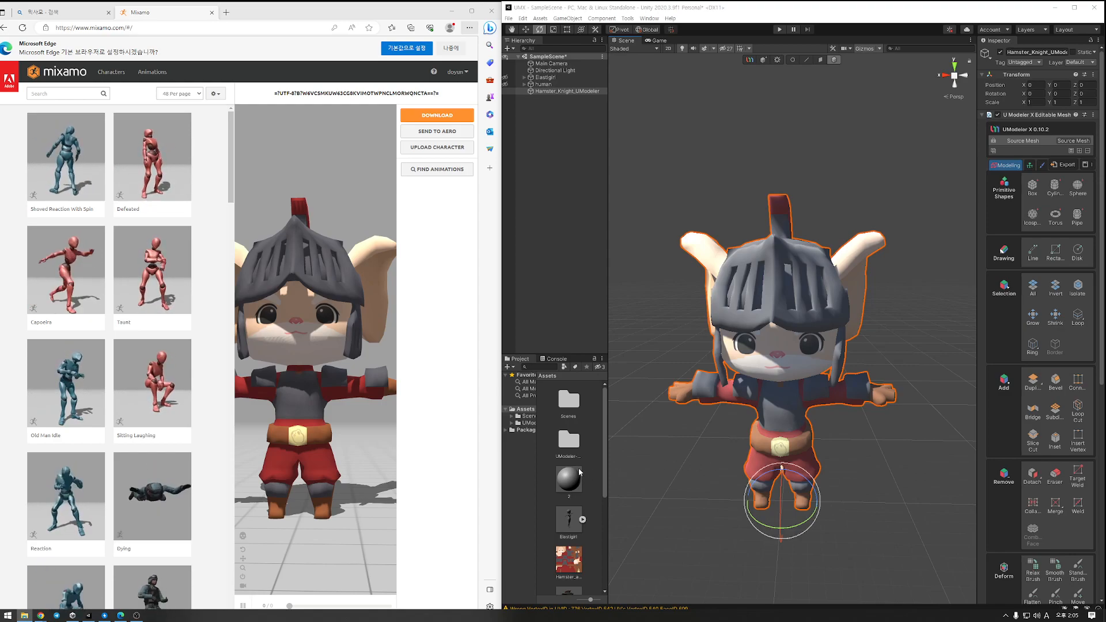
scroll(580, 473, "down", 3, "ctrl")
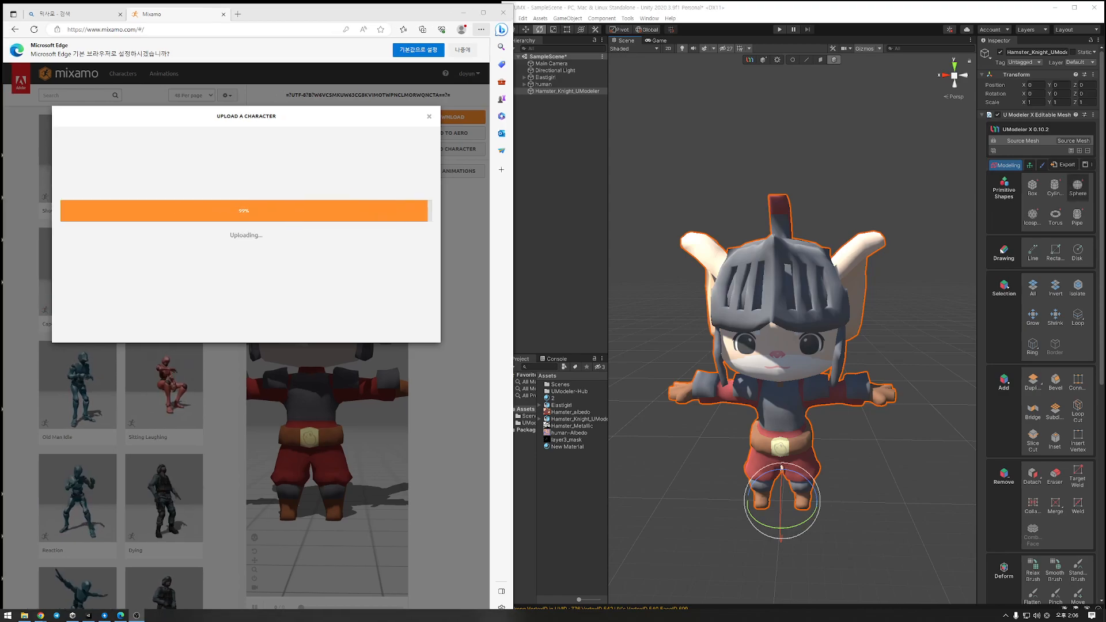
- Check the uploaded character's orientation in the Auto-Rigger with full horizontal and vertical rotations, and accept it facing forward
left_click_drag(427, 17, 419, 15)
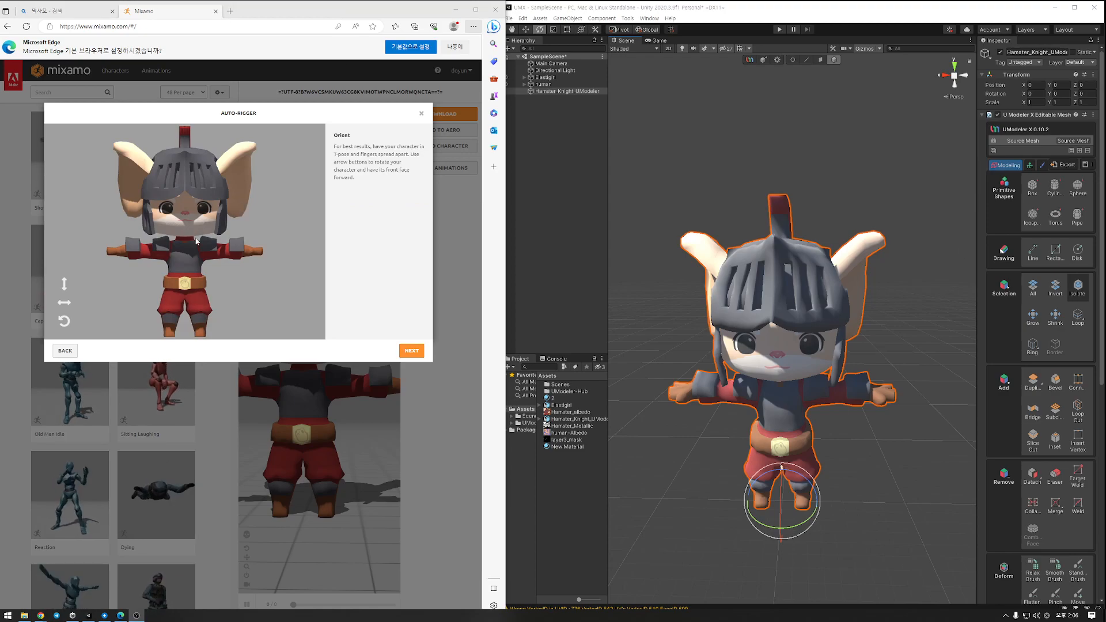
left_click(62, 303)
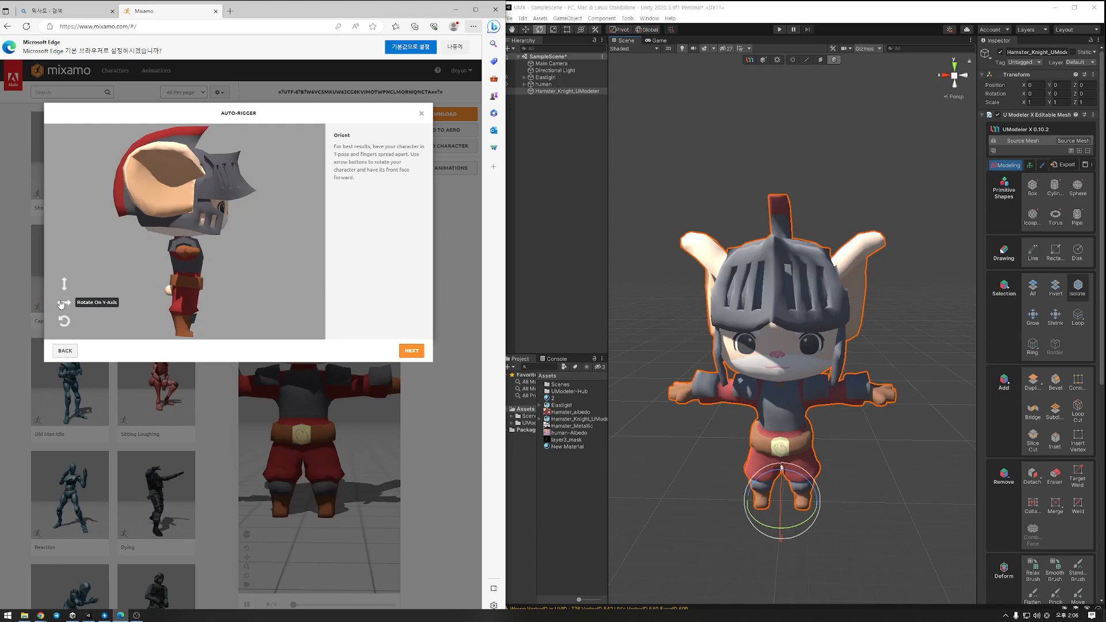
left_click(62, 304)
left_click(62, 303)
left_click(62, 304)
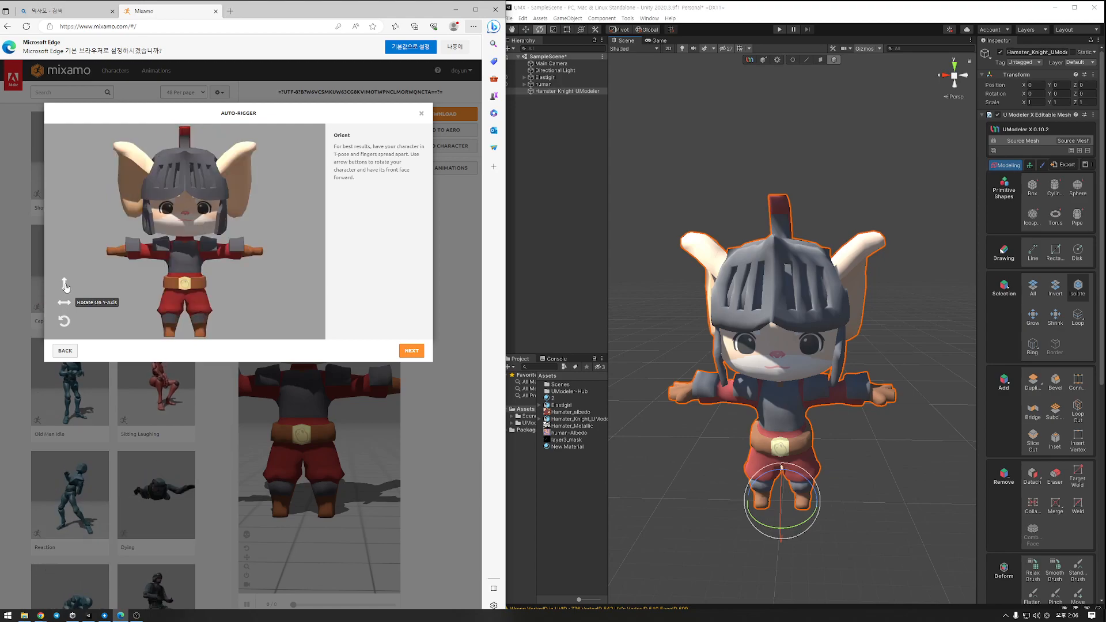
left_click(64, 285)
left_click(64, 285)
left_click(65, 285)
left_click(65, 284)
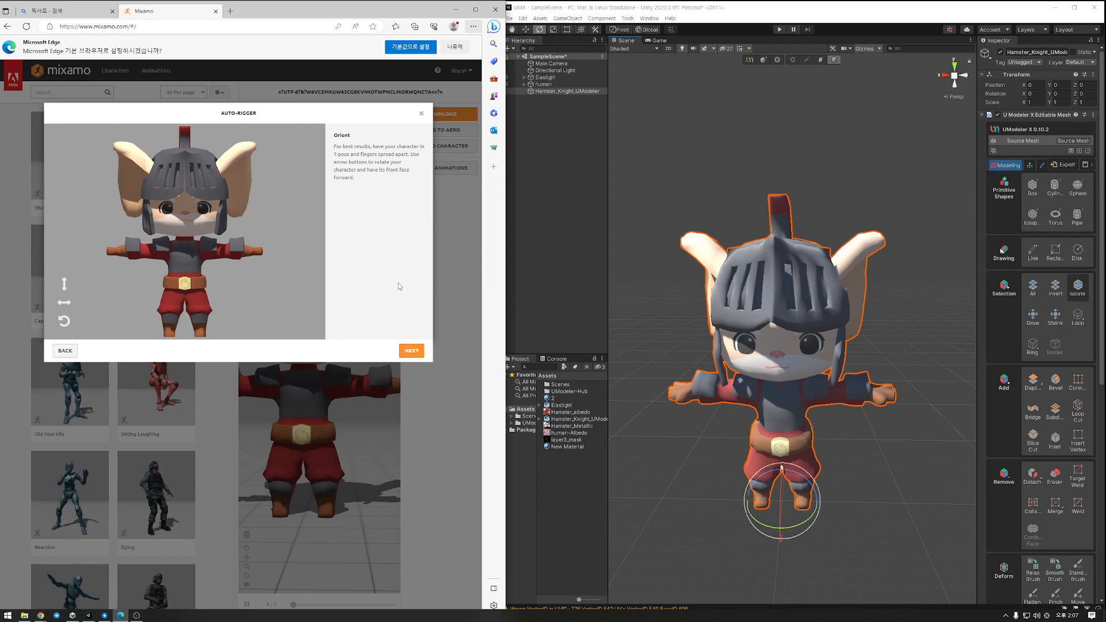
left_click(411, 351)
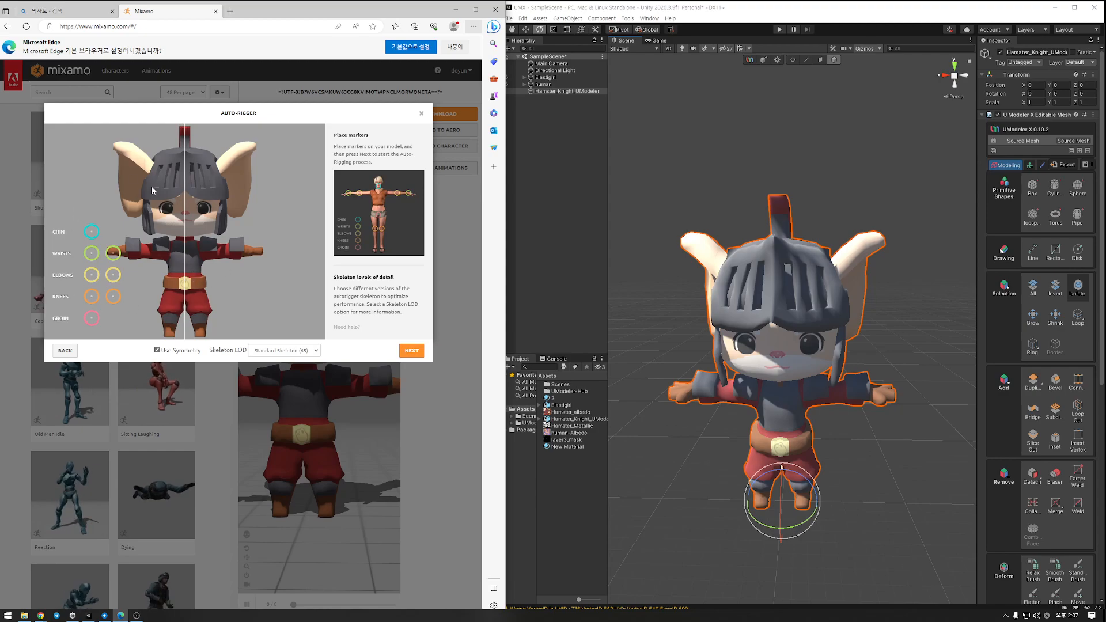
- Place the chin, wrist, elbow, knee and groin markers on the character with symmetry in use
left_click_drag(91, 232, 184, 227)
left_click_drag(113, 253, 242, 256)
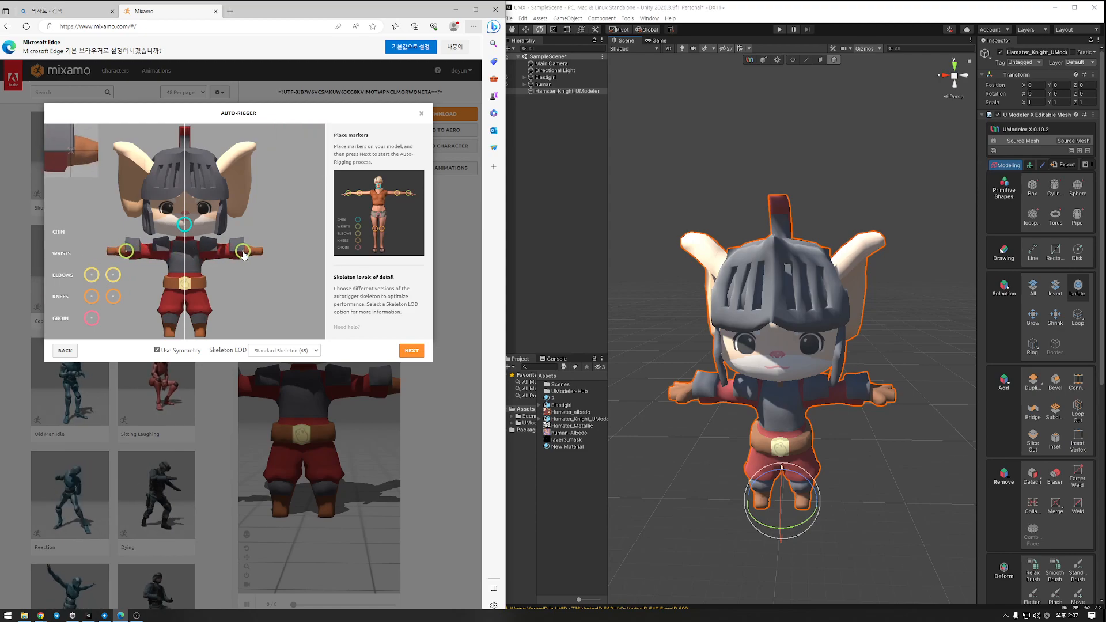
left_click_drag(113, 275, 147, 252)
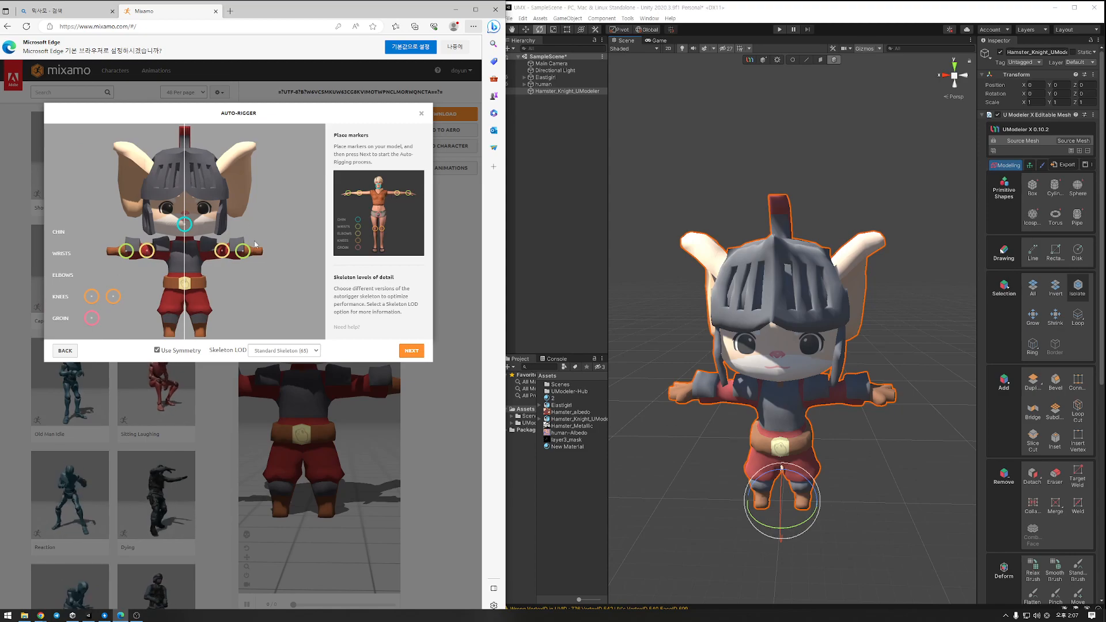
left_click_drag(114, 297, 198, 316)
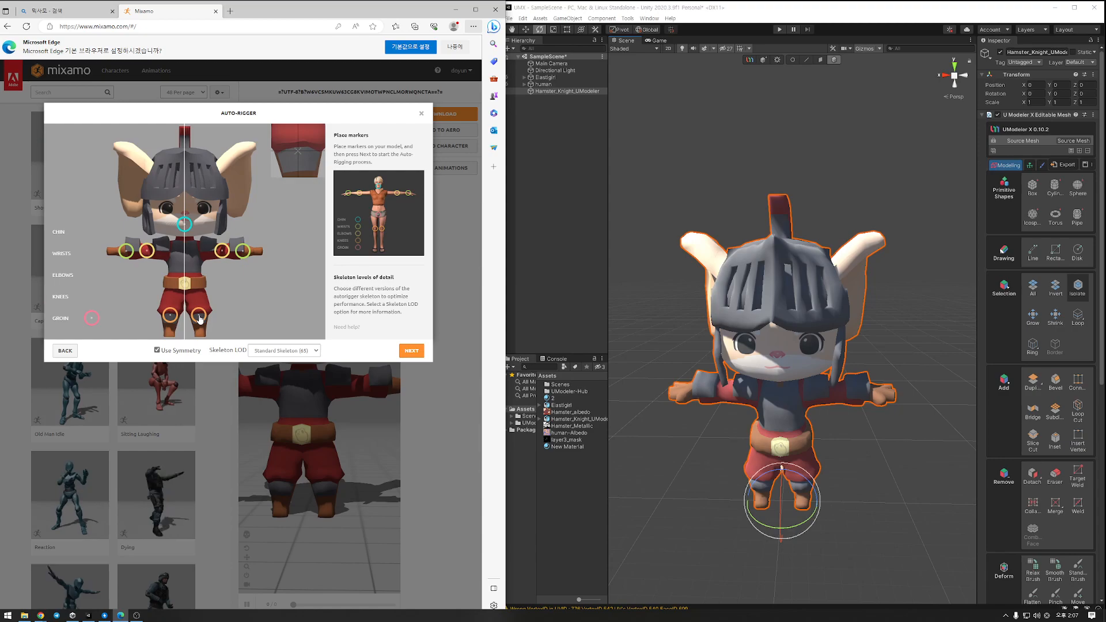
left_click_drag(92, 318, 185, 285)
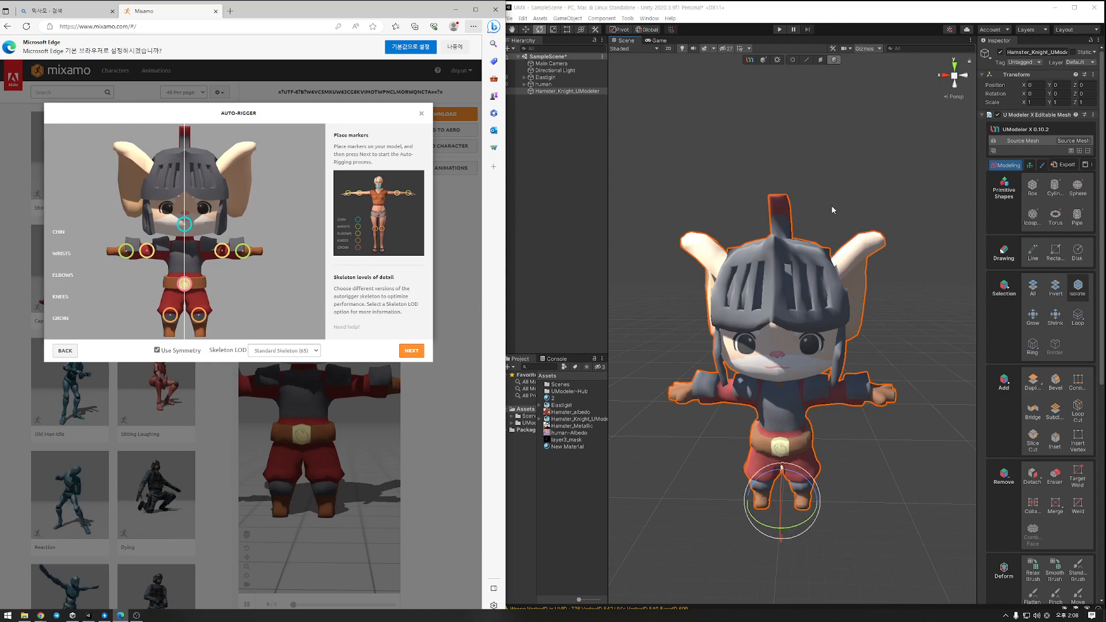
- Switch to Unity, put Hamster_Knight_UModeler into UModeler's rigging mode and start rigging
middle_click_drag(850, 235, 862, 173)
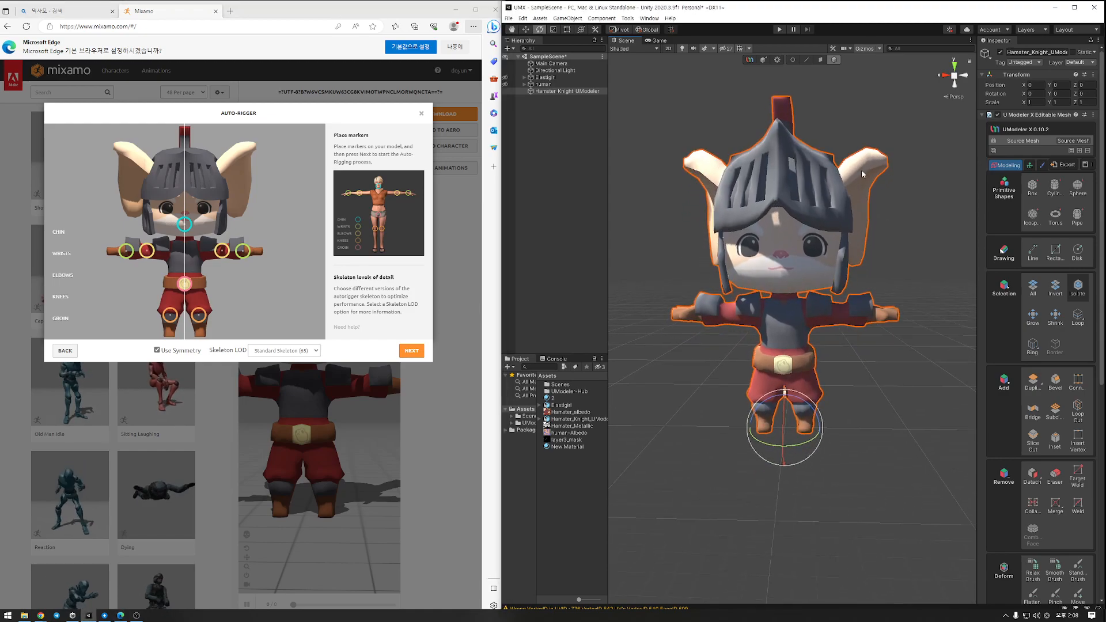
key("KP_3")
key("KP_1")
key("KP_5")
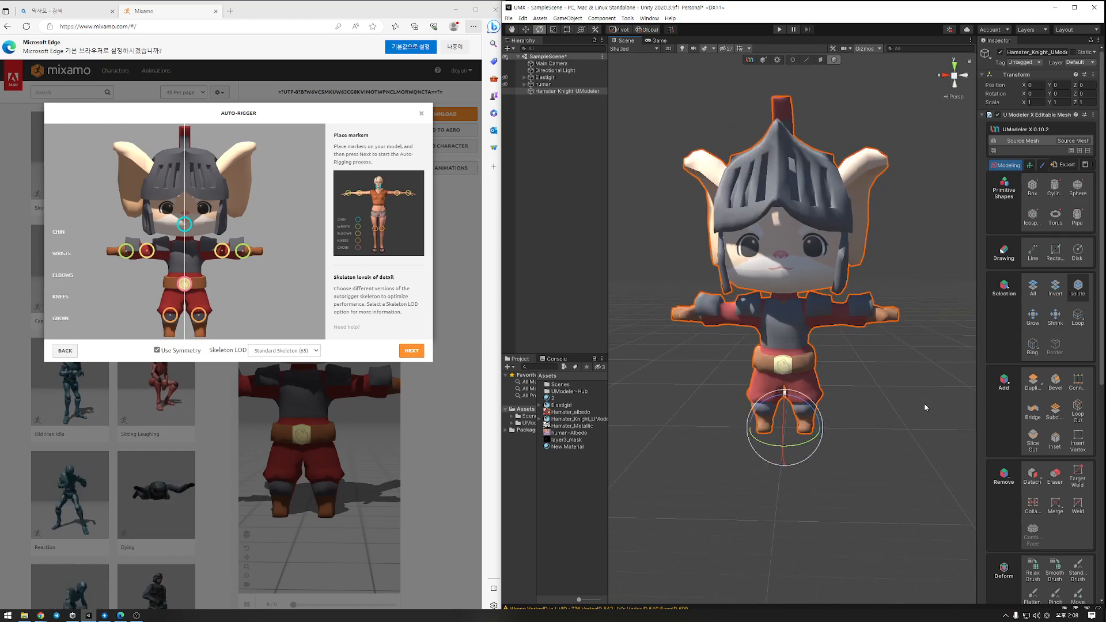
key("w")
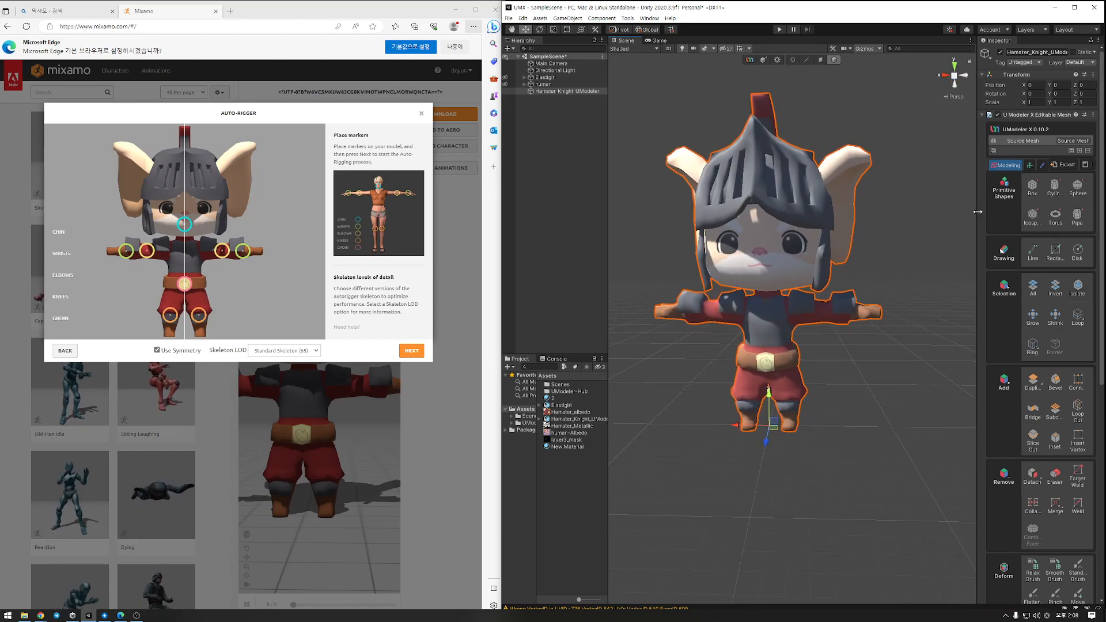
left_click(1031, 166)
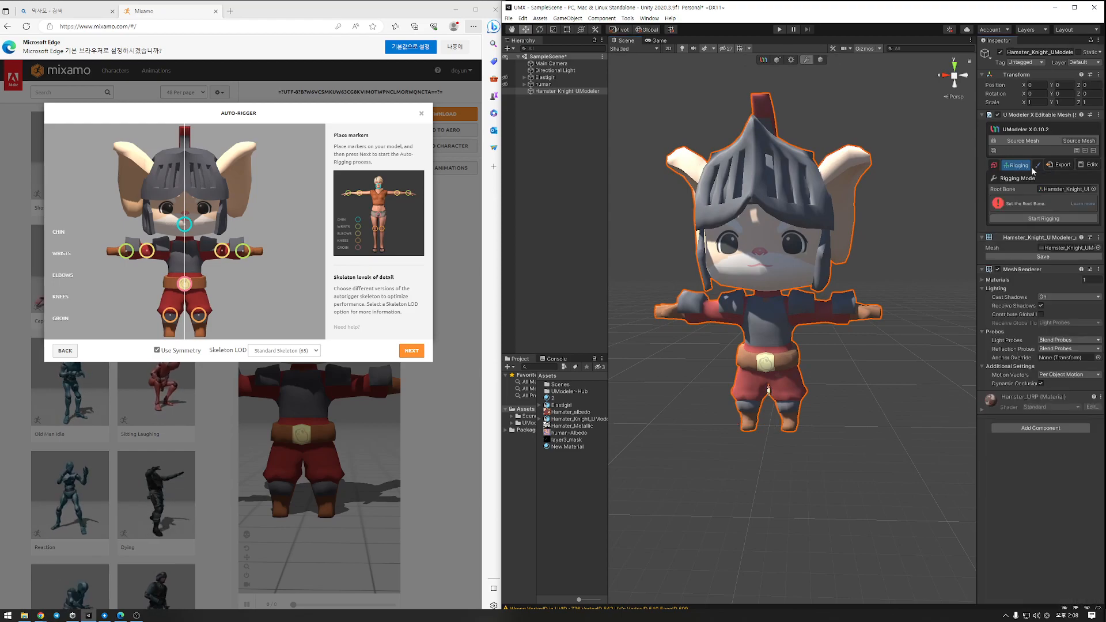
left_click_drag(978, 223, 953, 223)
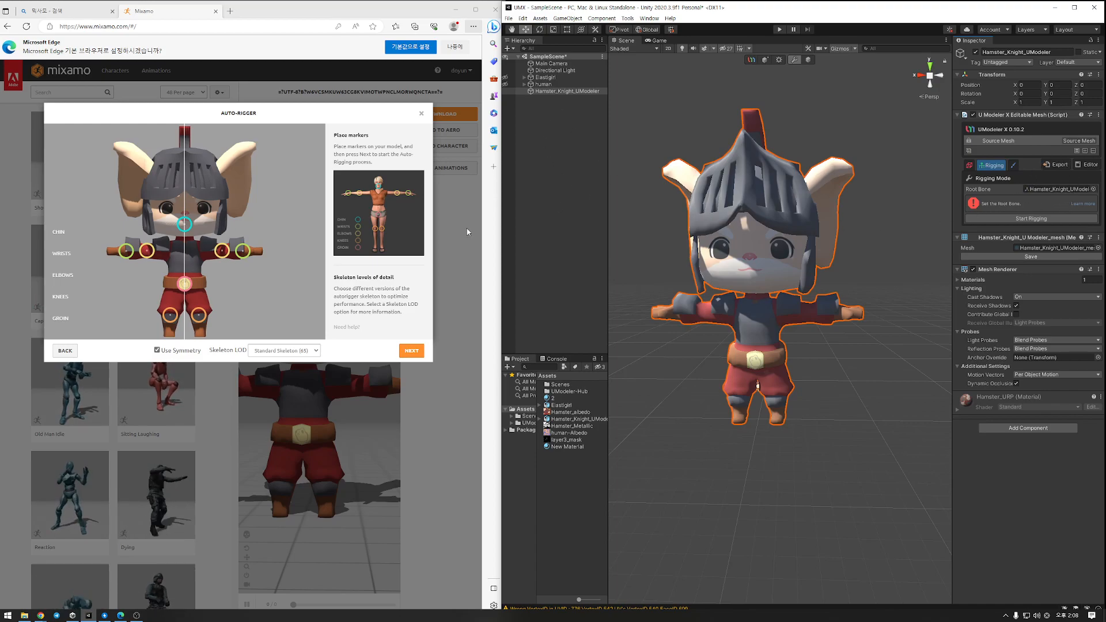
left_click(1039, 219)
middle_click_drag(831, 431, 838, 456)
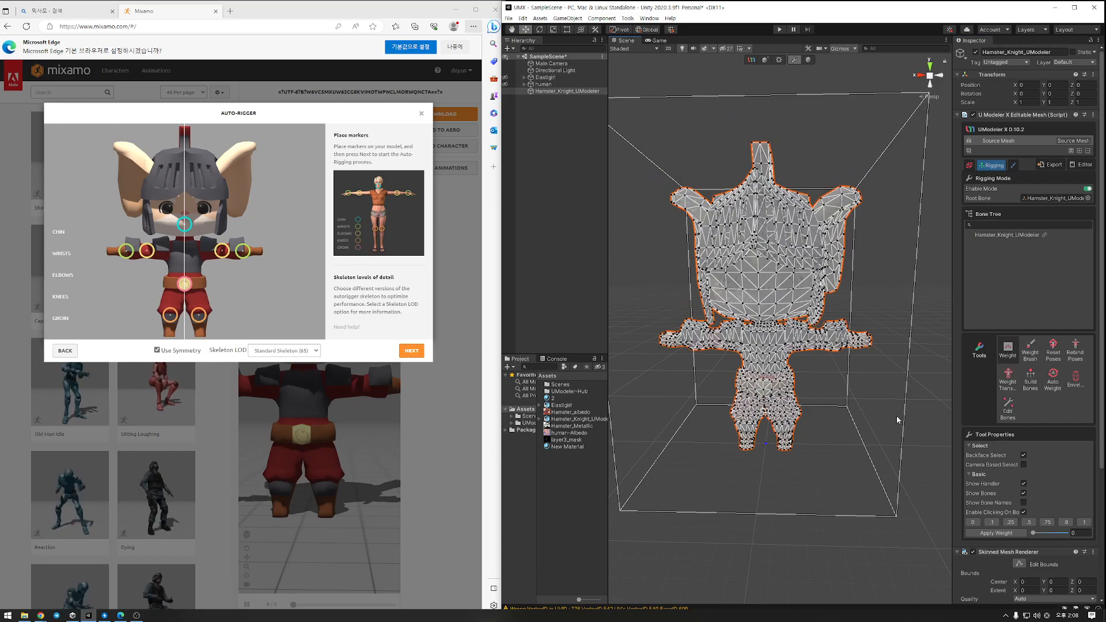
- Start building a skeleton for the character with the Build Bones tool, using the Human structure
left_click(1030, 385)
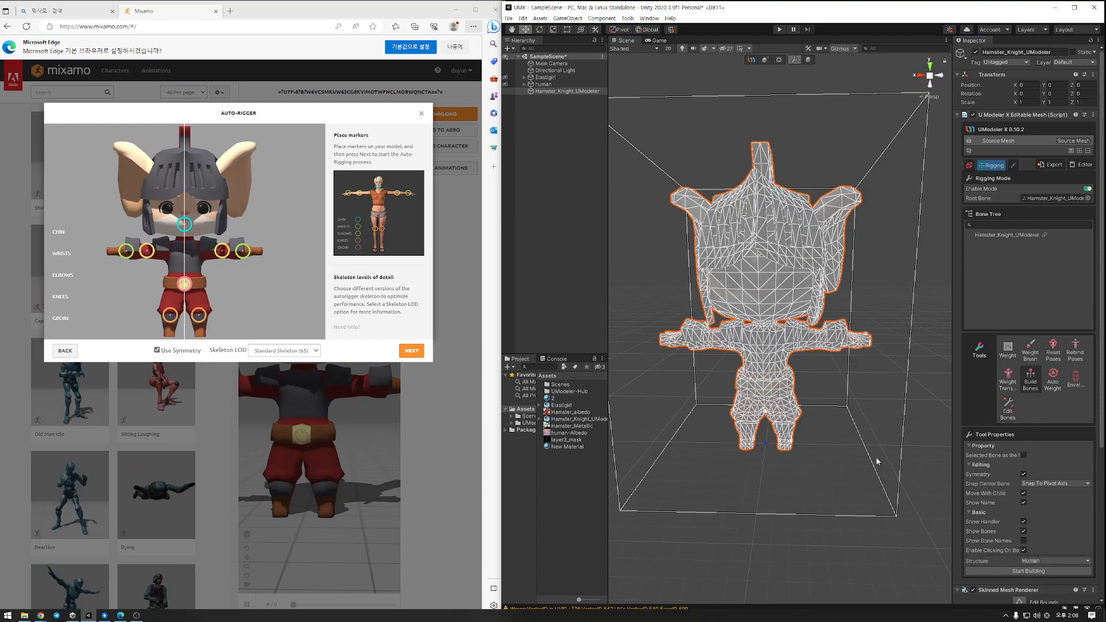
scroll(877, 460, "up", 3)
left_click_drag(876, 459, 877, 438, "alt")
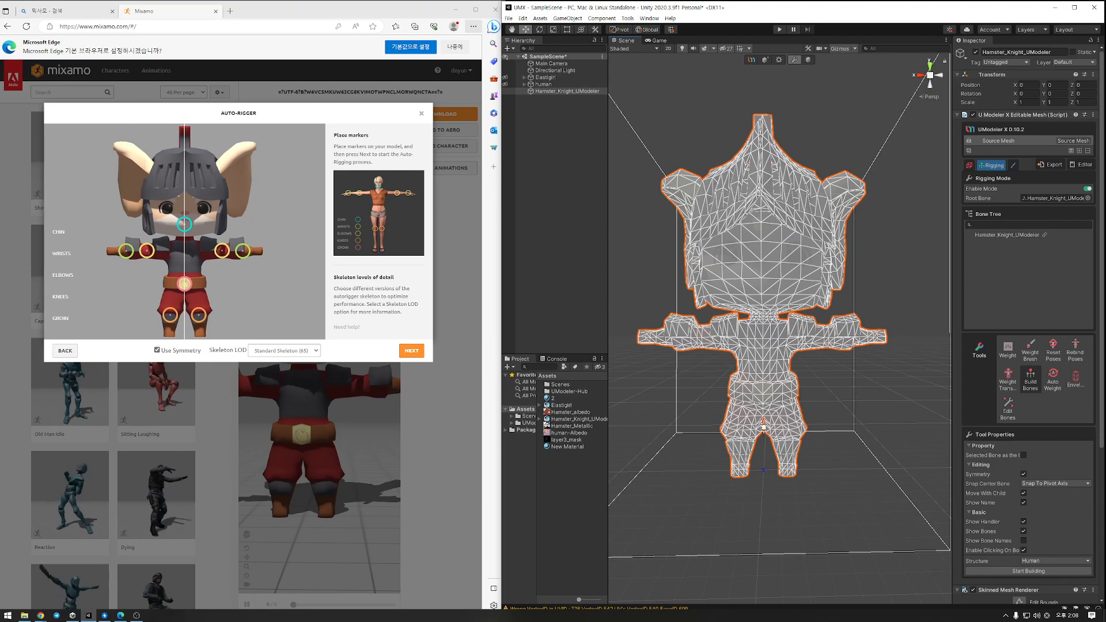
scroll(1044, 487, "down", 3)
left_click(1043, 484)
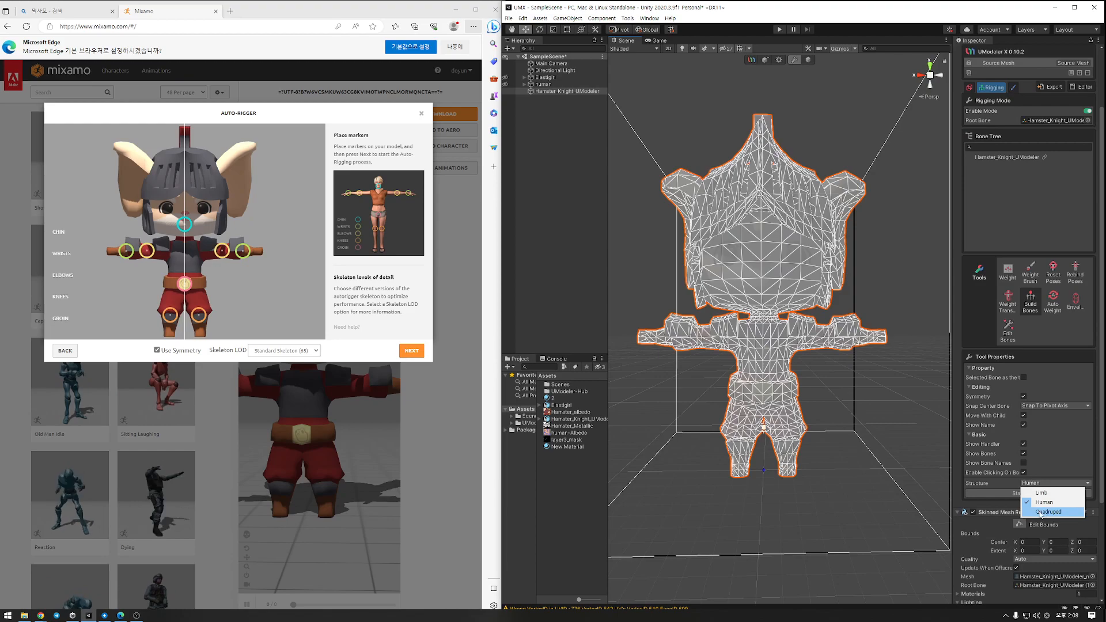
left_click(1103, 455)
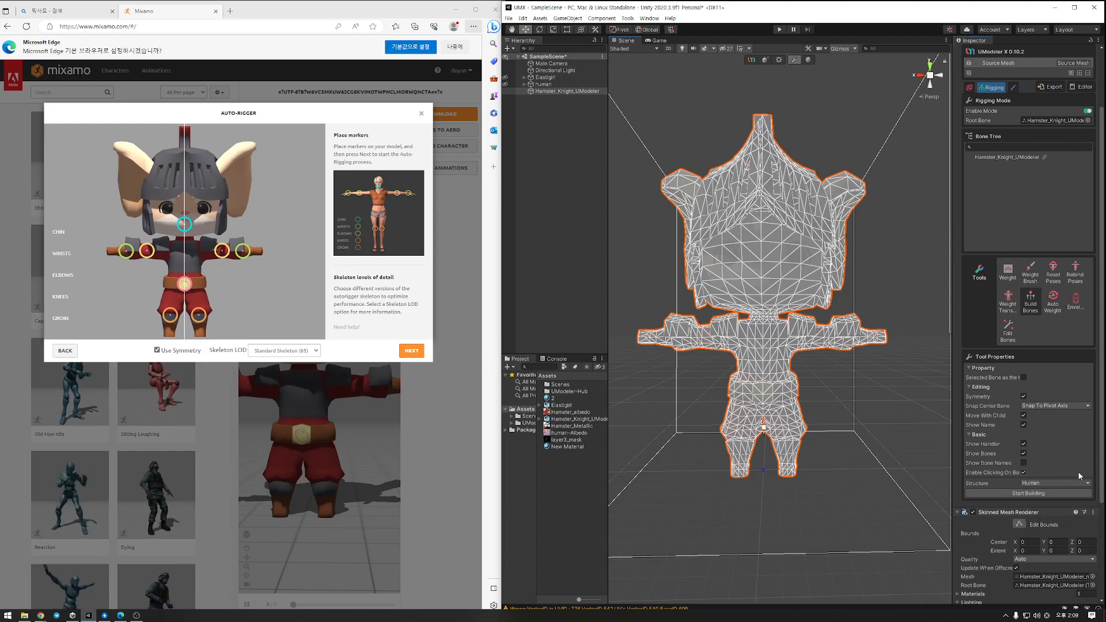
left_click(1022, 492)
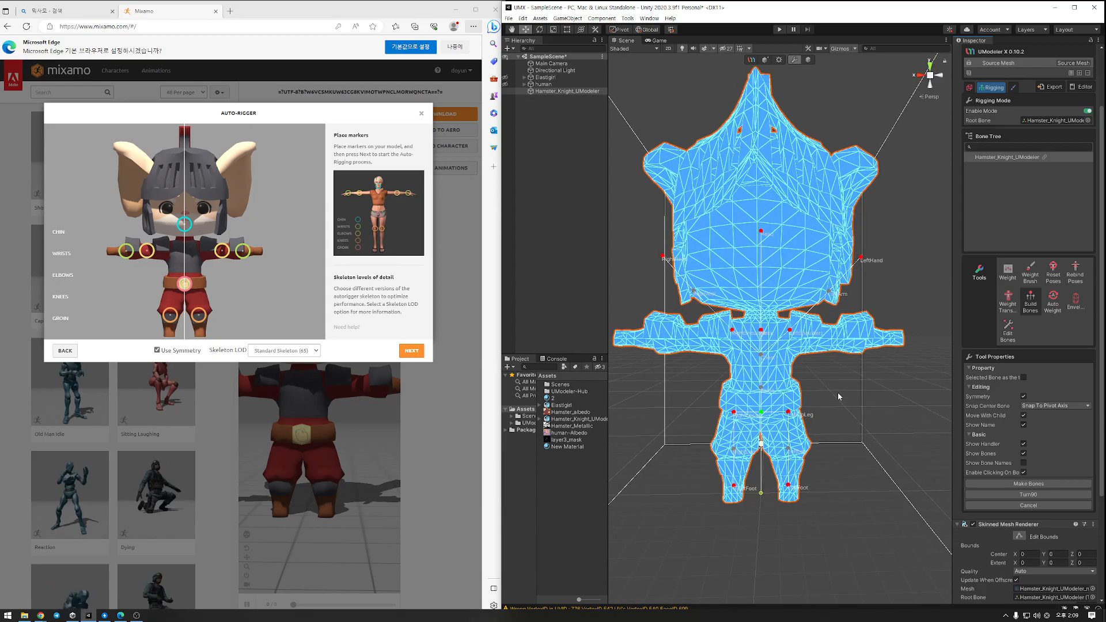
- Move the symmetric hand joints down onto the wrists and adjust the upper-arm joints at the shoulders
scroll(855, 424, "up", 3)
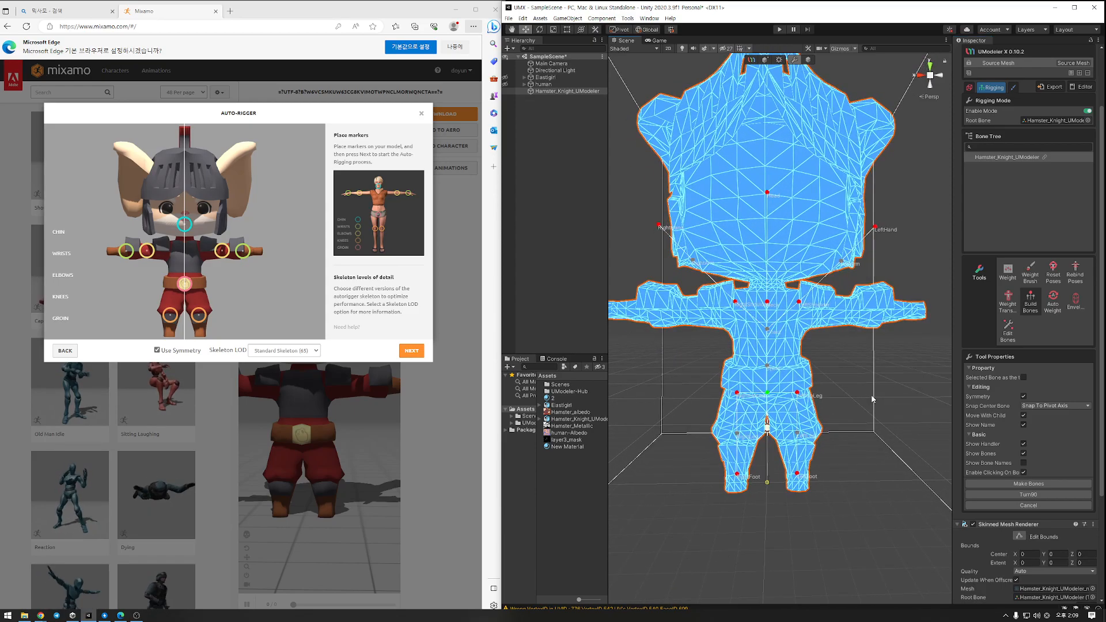
scroll(887, 344, "up", 1)
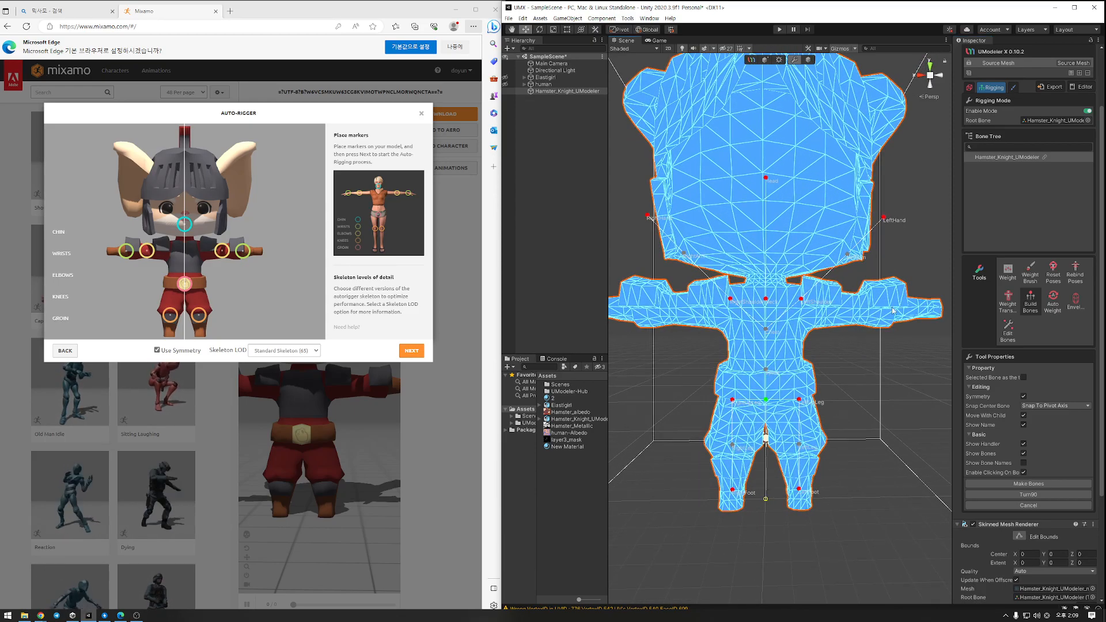
scroll(901, 243, "up", 1)
left_click_drag(891, 211, 916, 301)
left_click(811, 290)
left_click_drag(812, 294, 813, 300)
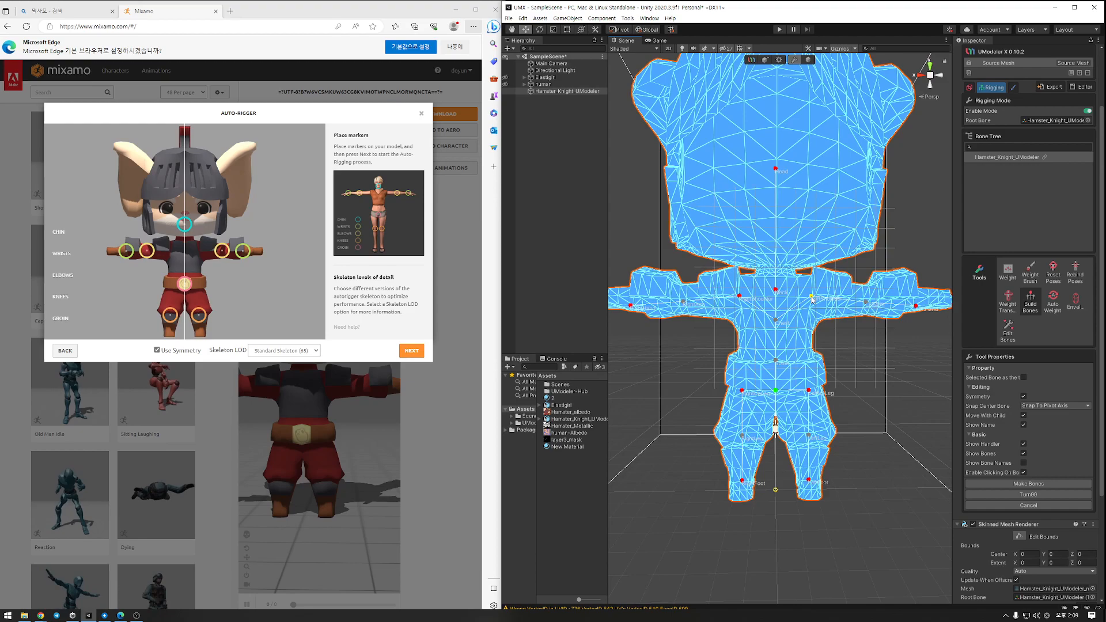
left_click(917, 301)
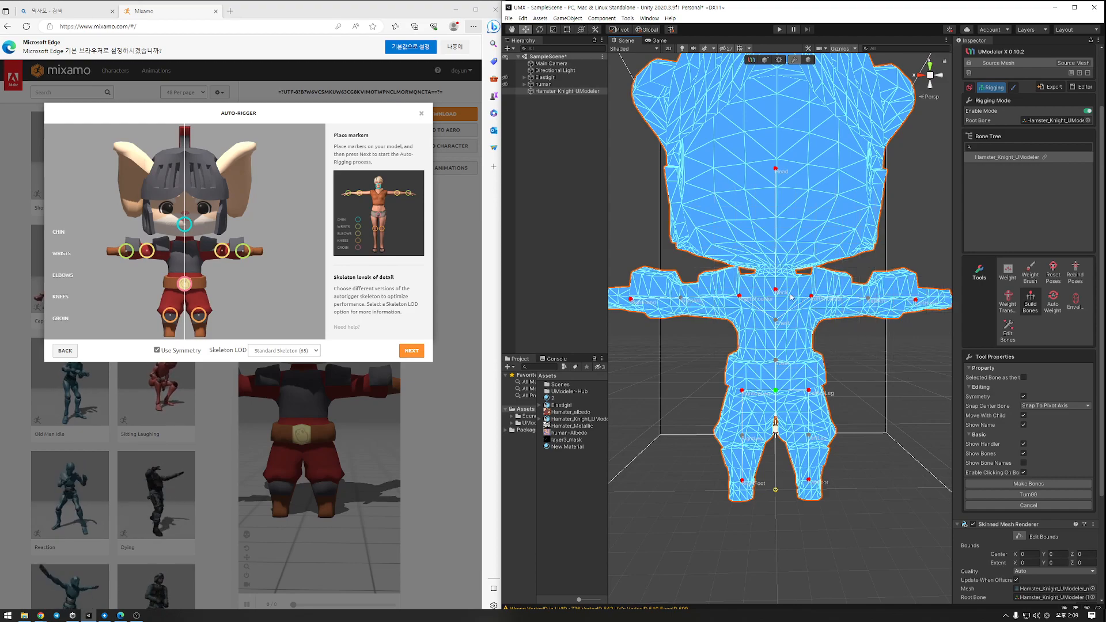
- Raise the neck joint to the base of the head, the head joint higher in the head, and the chest joint to shoulder level
left_click_drag(775, 290, 777, 268)
scroll(777, 267, "down", 3)
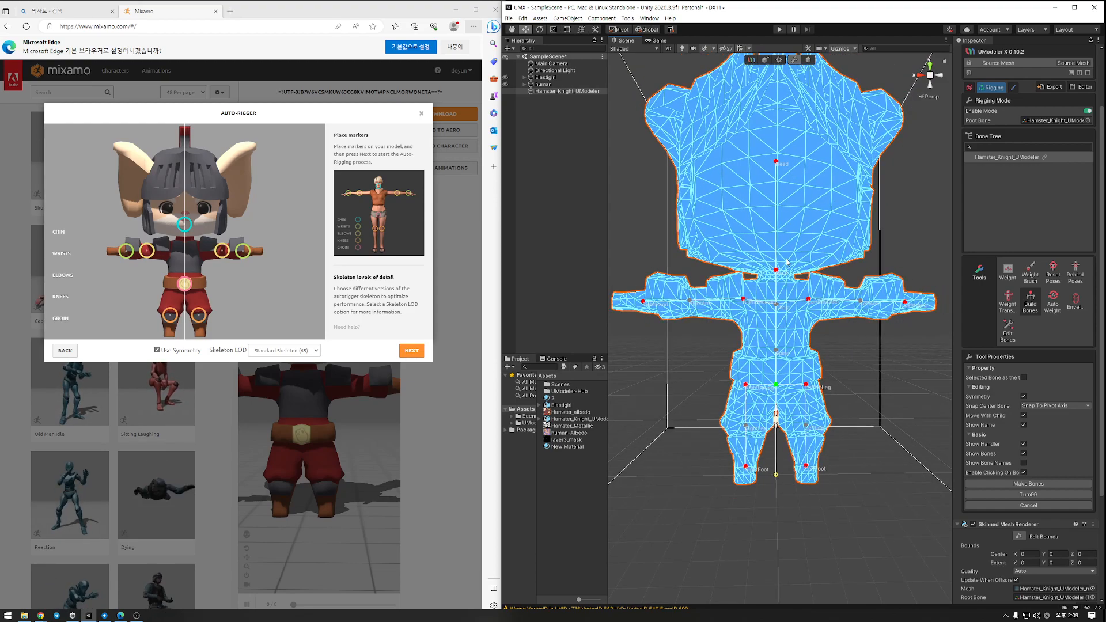
left_click_drag(776, 169, 776, 132)
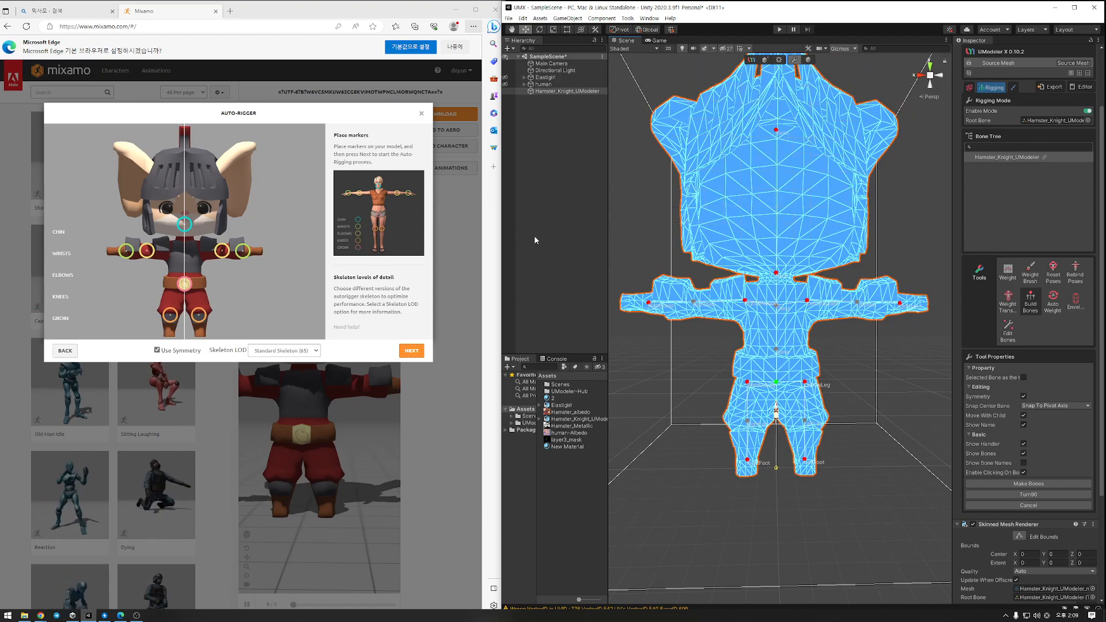
left_click(776, 274)
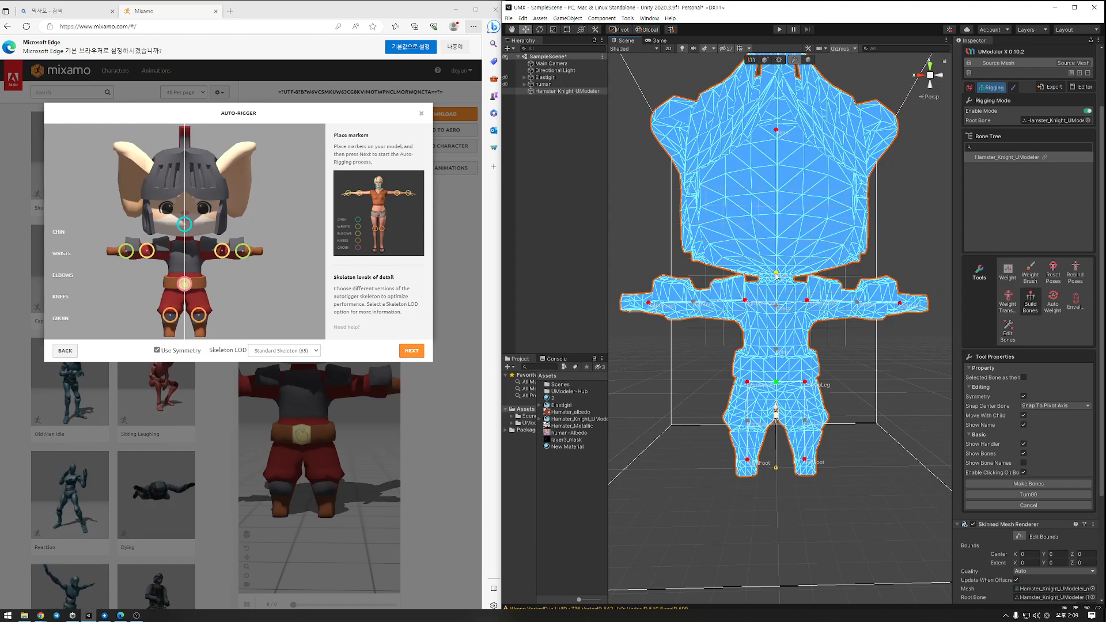
left_click_drag(776, 306, 776, 299)
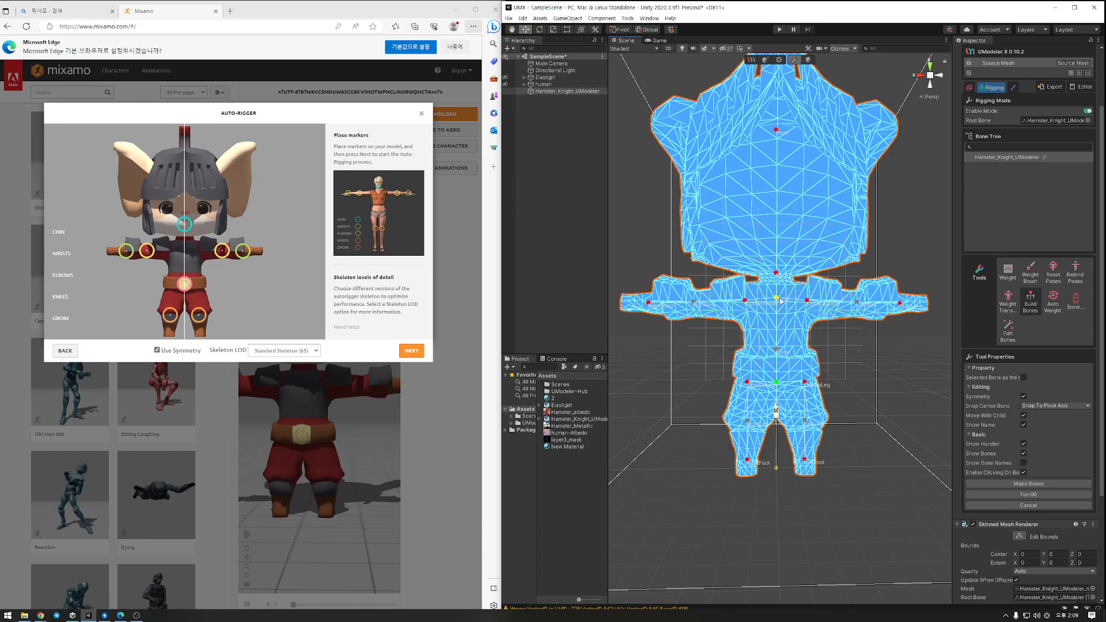
- Lower the symmetric upper-leg joints to the tops of the thighs and the foot joints into the feet
scroll(807, 364, "up", 3)
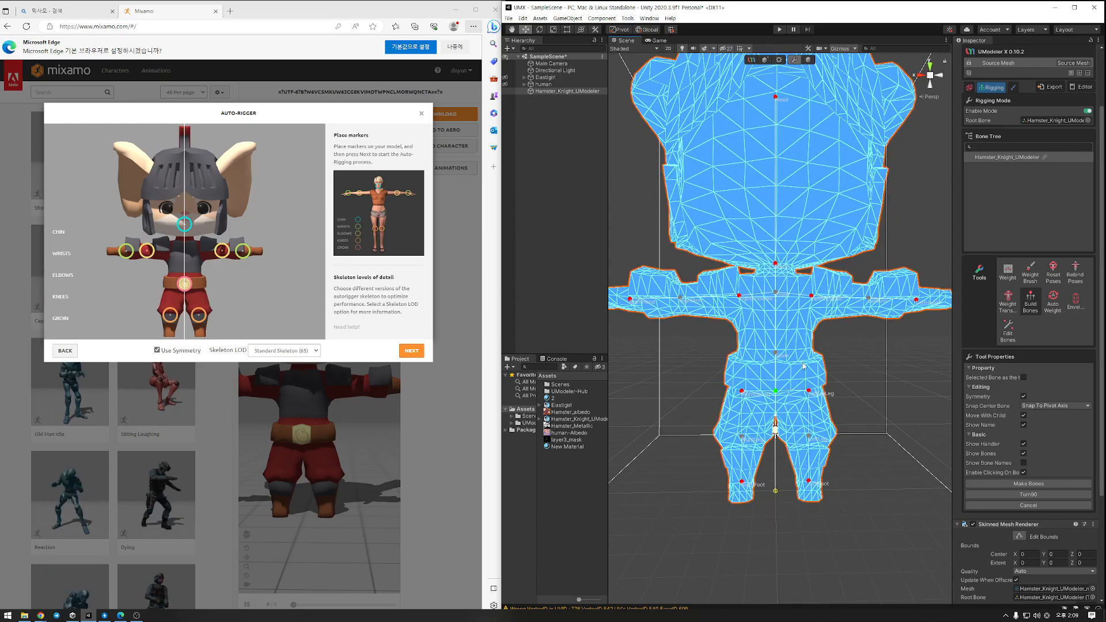
scroll(810, 383, "up", 2)
left_click(824, 379)
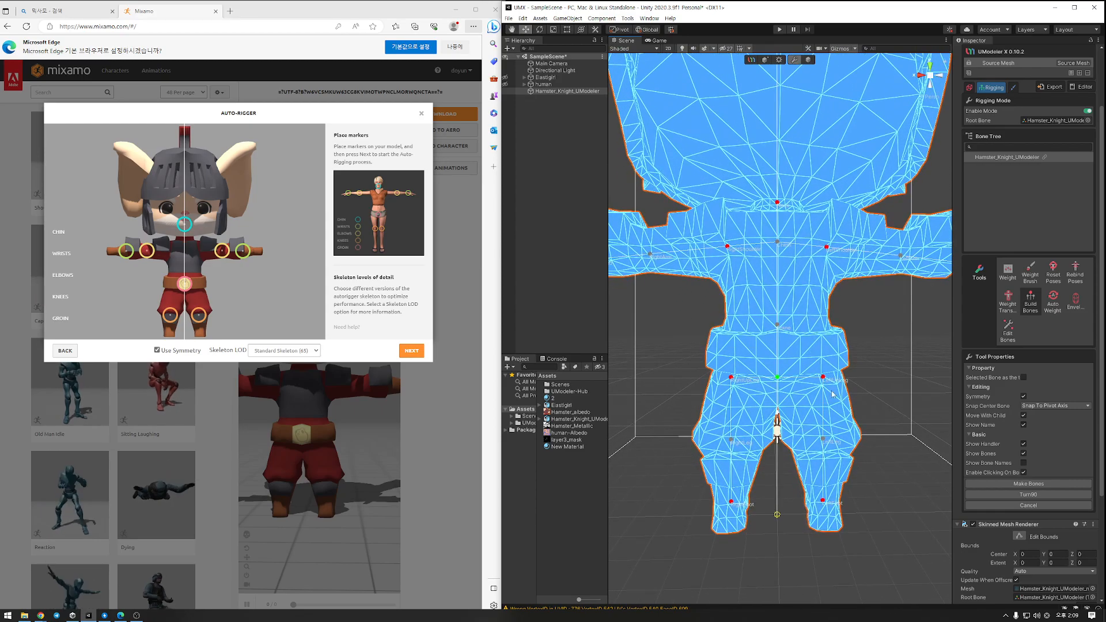
left_click_drag(824, 379, 823, 403)
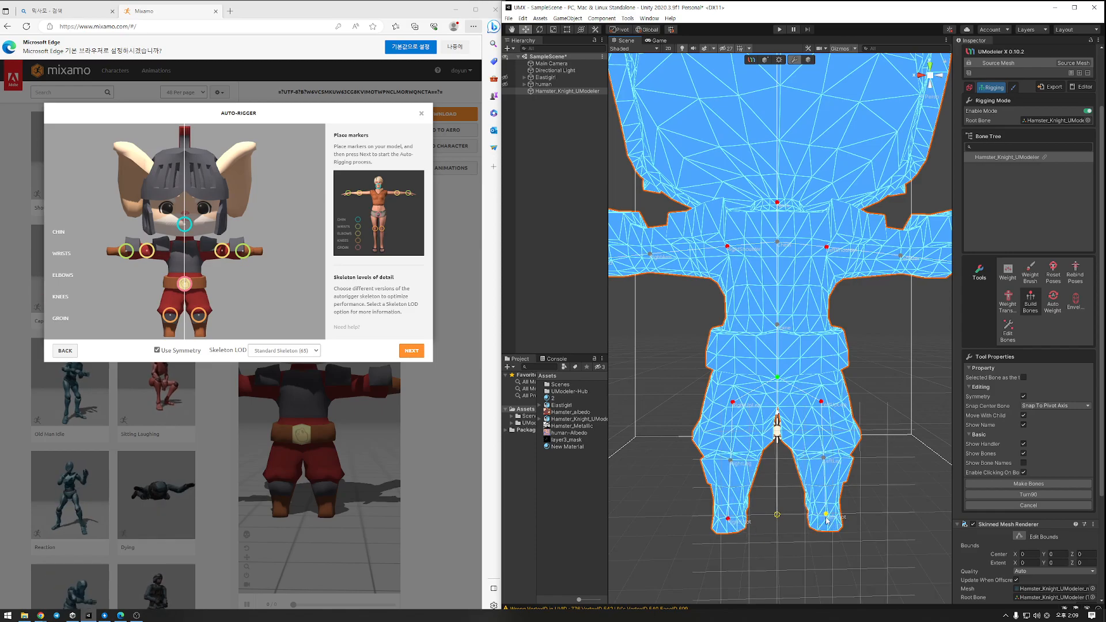
scroll(869, 458, "down", 2)
scroll(872, 456, "down", 4)
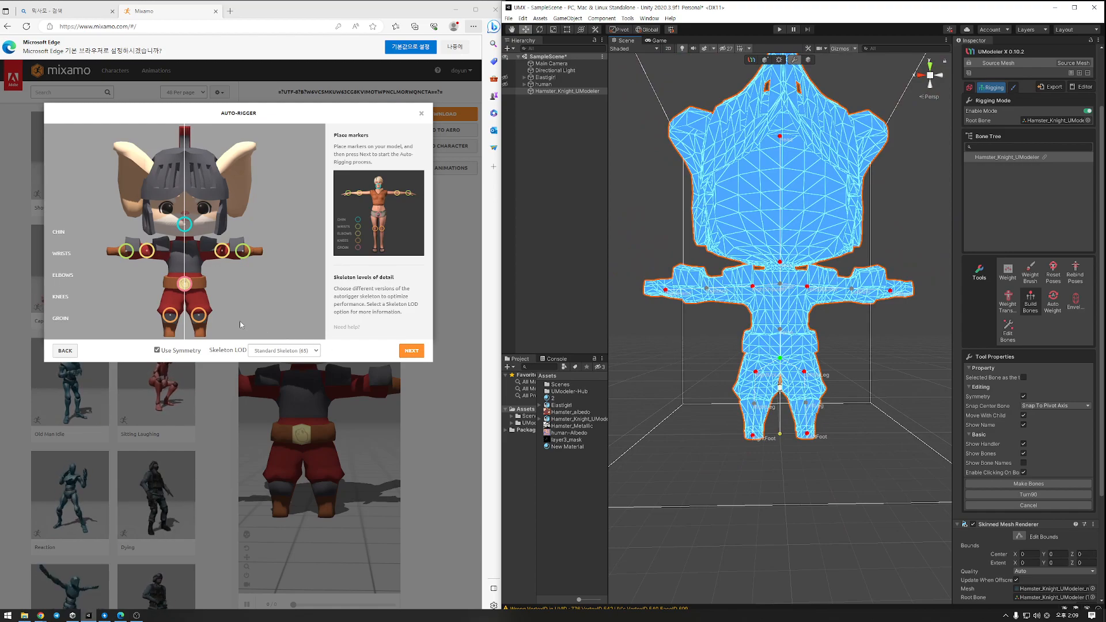
- Start Mixamo's auto-rigging with the placed markers, symmetry and the Standard Skeleton (65)
left_click(412, 351)
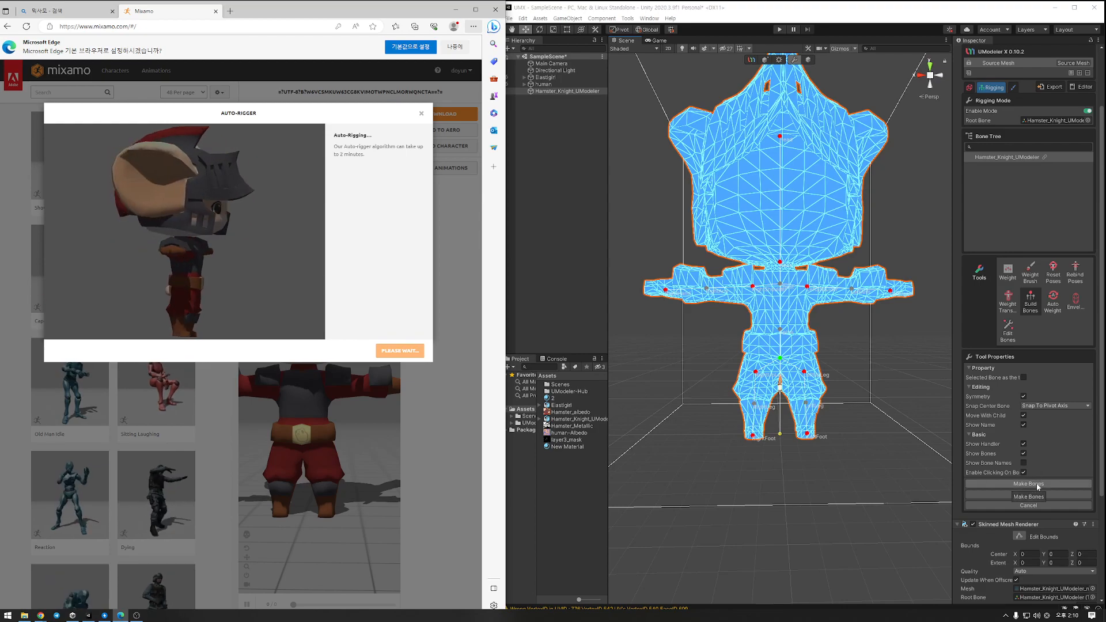
- Switch to Unity, make the bones from the placed joints and apply Auto Weight to the character mesh
left_click(1023, 485)
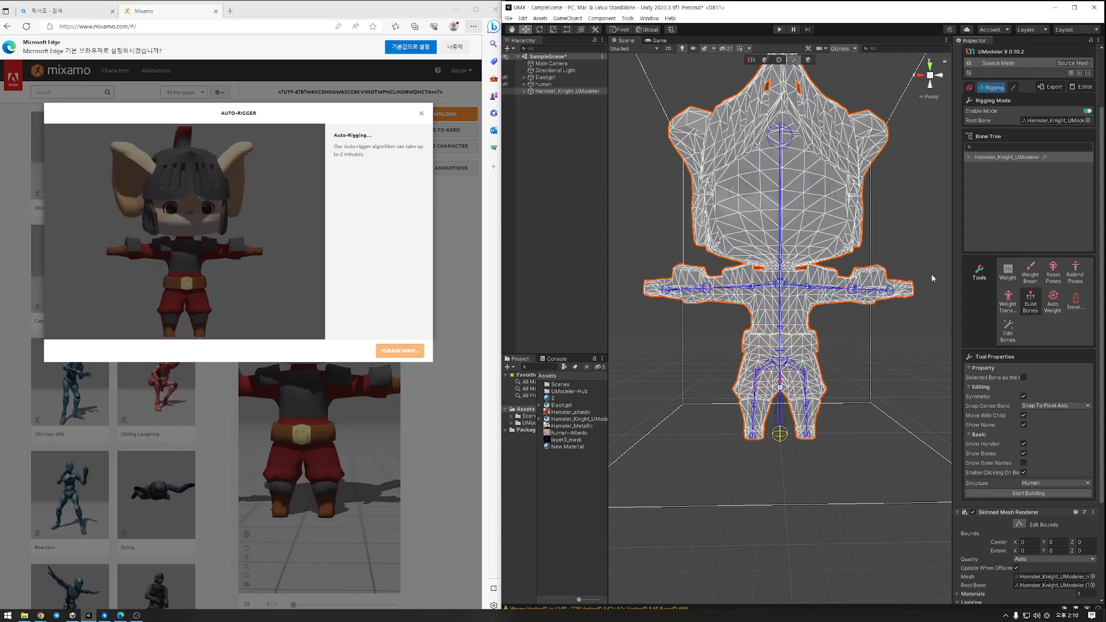
left_click(1056, 309)
middle_click_drag(894, 377, 874, 408)
left_click(1031, 455)
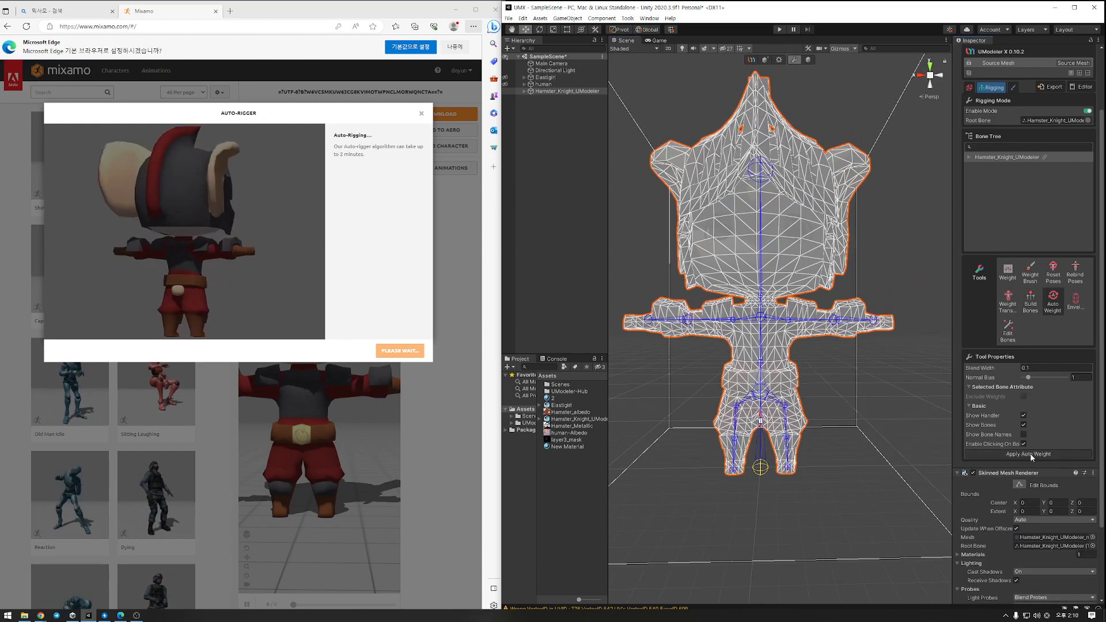
- Examine the automatic weights of the left arm and neck bones on the head, ear and arm
left_click_drag(869, 383, 836, 368, "alt")
left_click(835, 324)
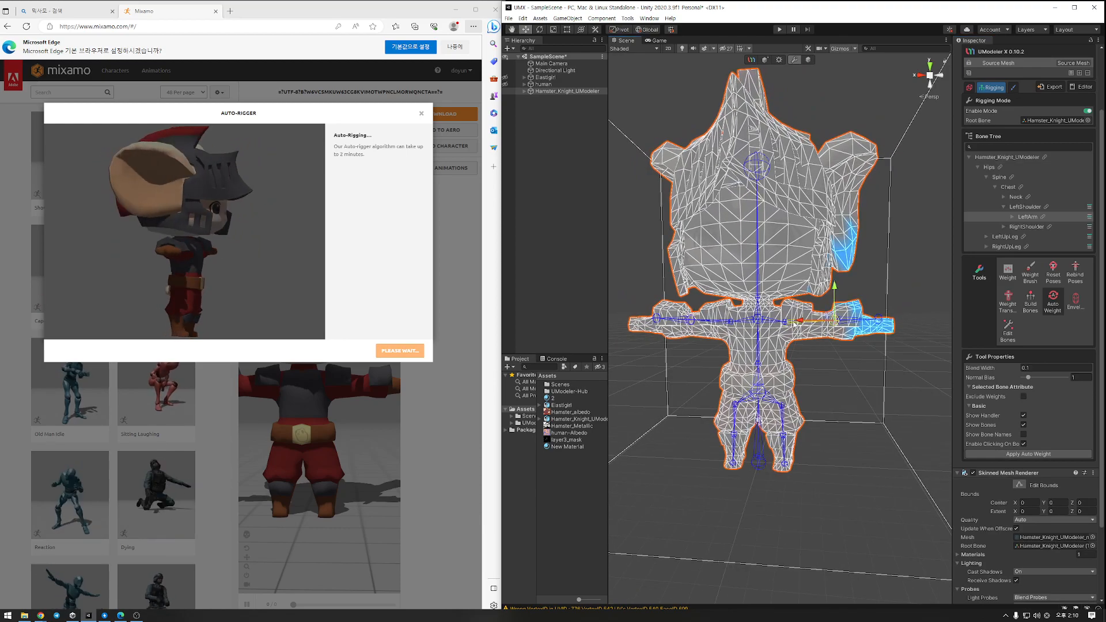
left_click(752, 324)
left_click(759, 314)
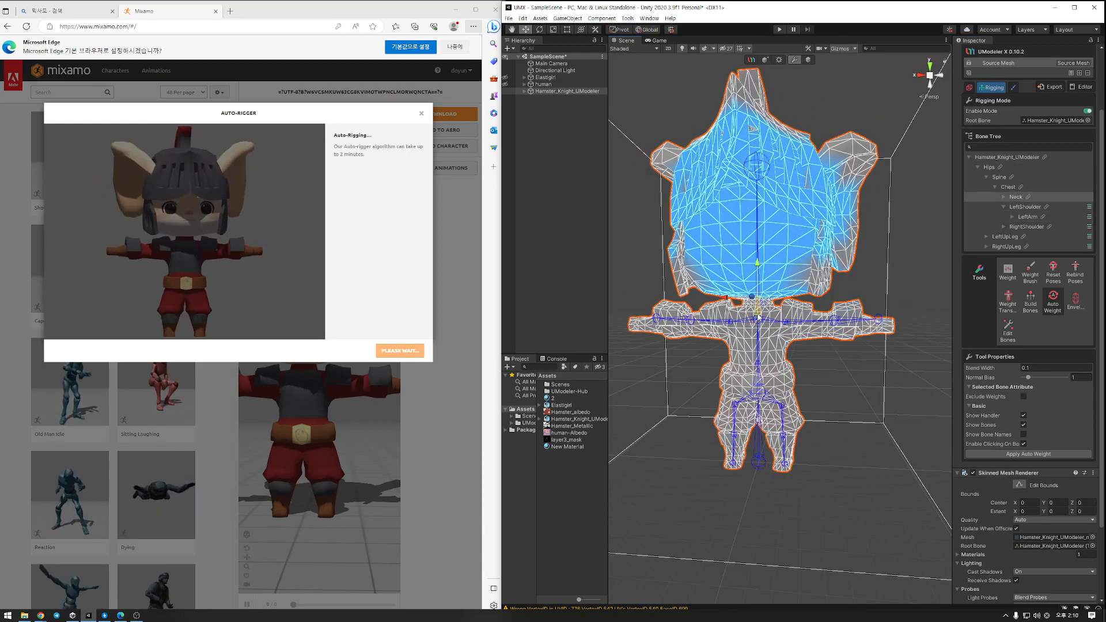
middle_click_drag(835, 375, 834, 383)
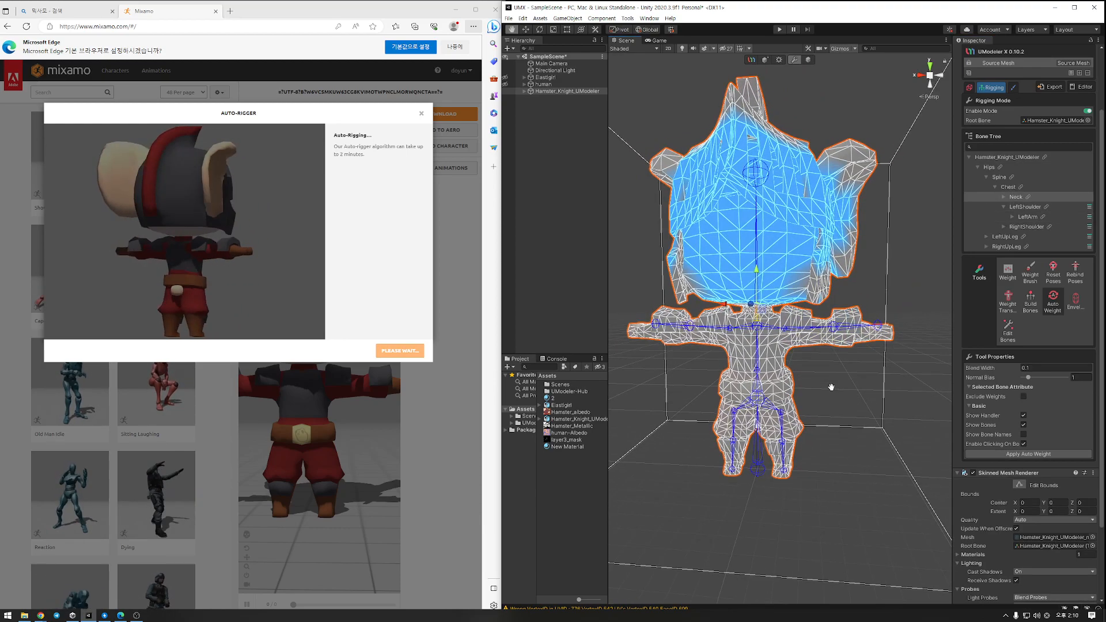
left_click(811, 332)
middle_click_drag(896, 344, 861, 364)
left_click_drag(861, 365, 813, 277, "alt")
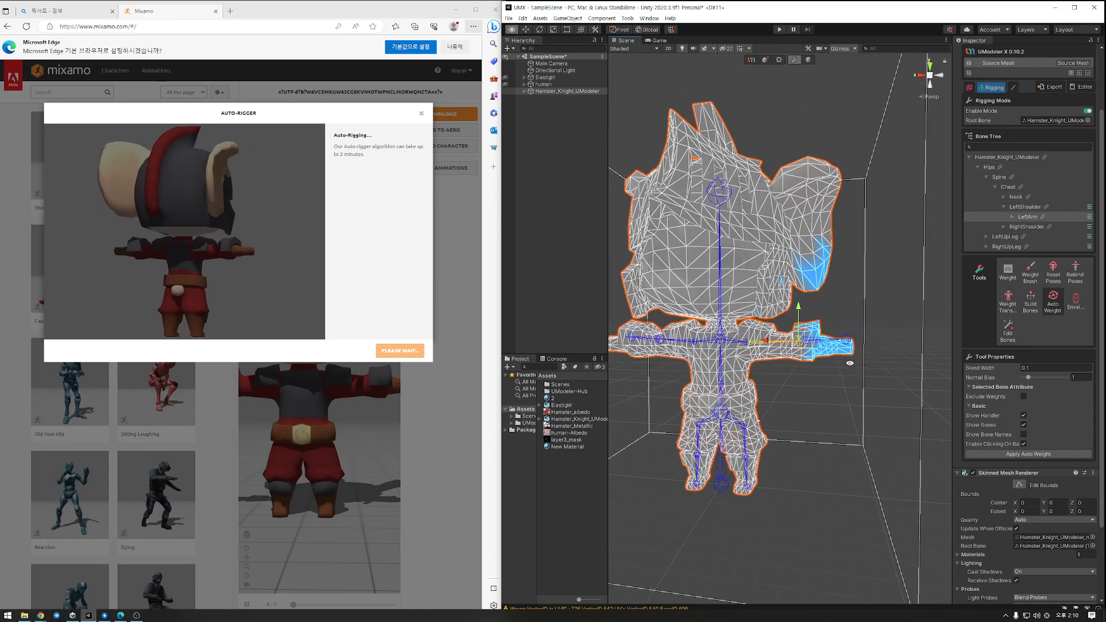
middle_click_drag(847, 368, 869, 361)
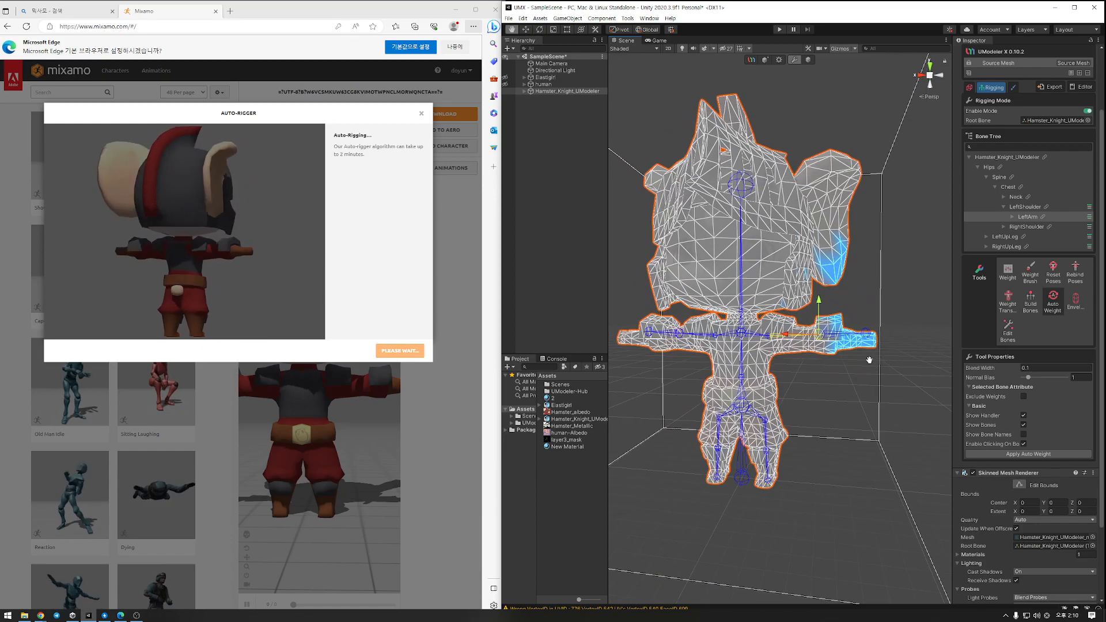
- Set the LeftArm bone's weight to 0 on the head and ear vertices above that arm using the Weight tool
left_click(1008, 271)
left_click_drag(734, 148, 859, 290)
left_click_drag(881, 315, 896, 313)
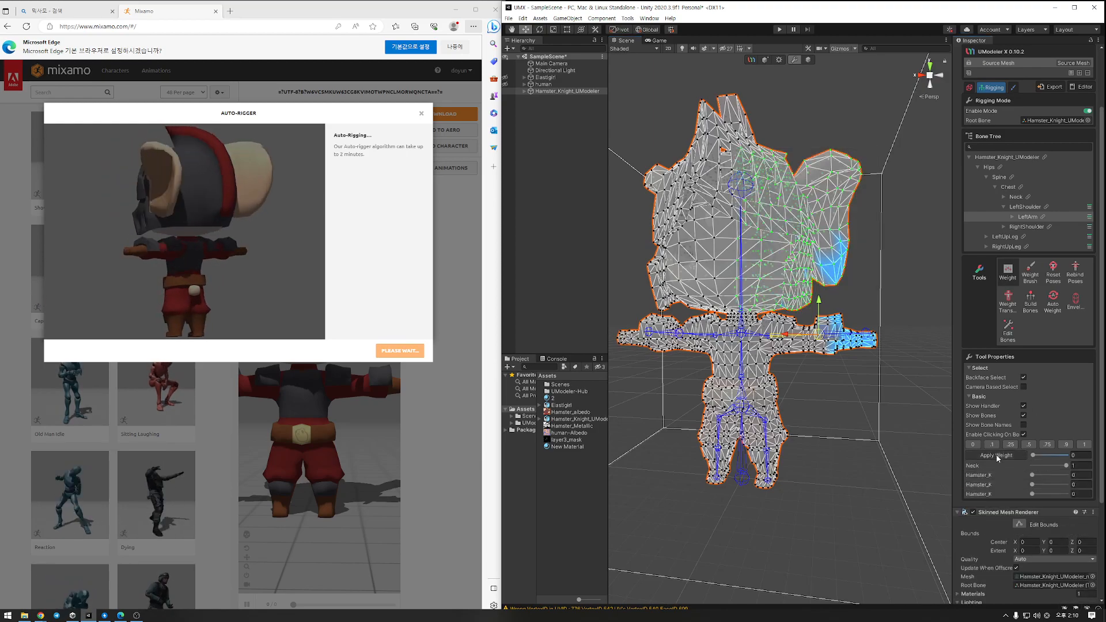
left_click(860, 425)
middle_click_drag(812, 399, 893, 407)
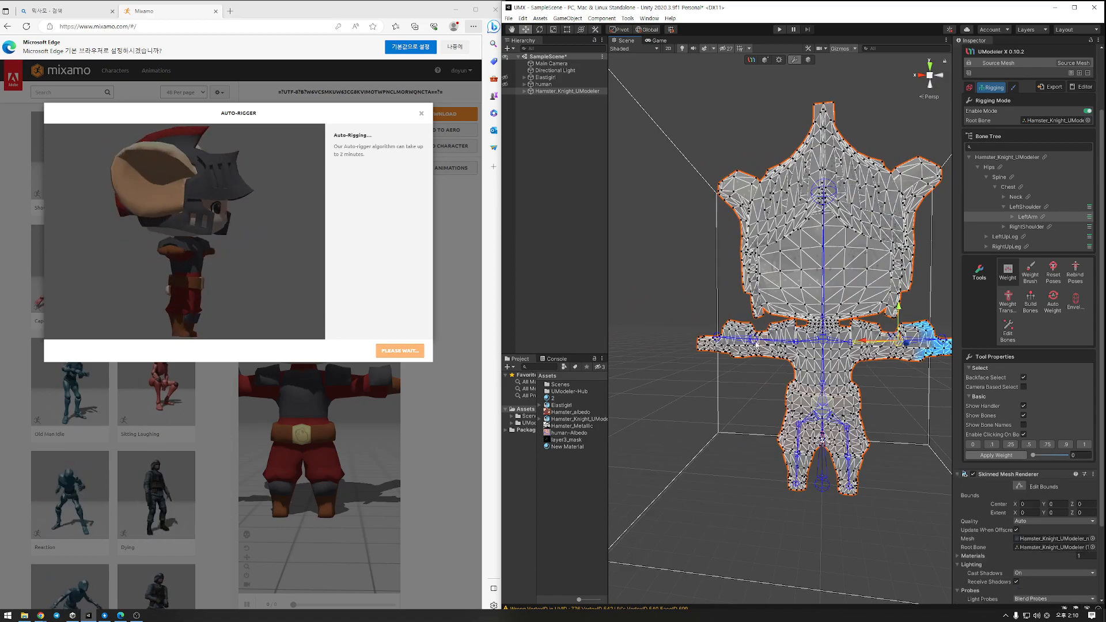
- Set the RightArm bone's weight to 0 on the head and ear vertices above the right arm
left_click_drag(742, 380, 709, 369, "alt")
left_click_drag(694, 196, 843, 316)
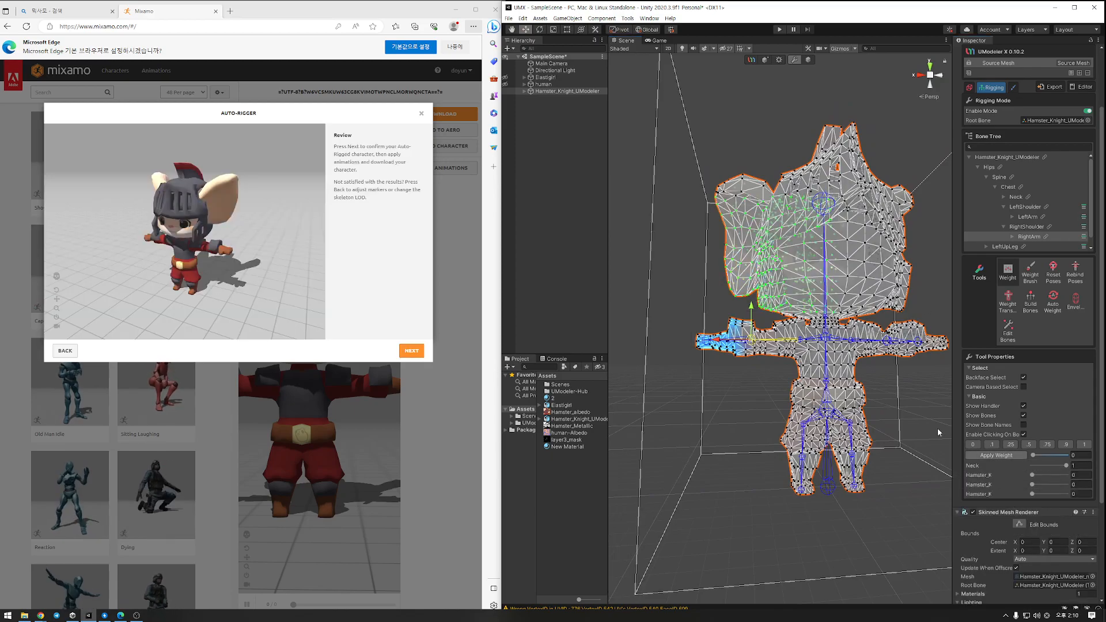
left_click_drag(886, 401, 839, 407, "alt")
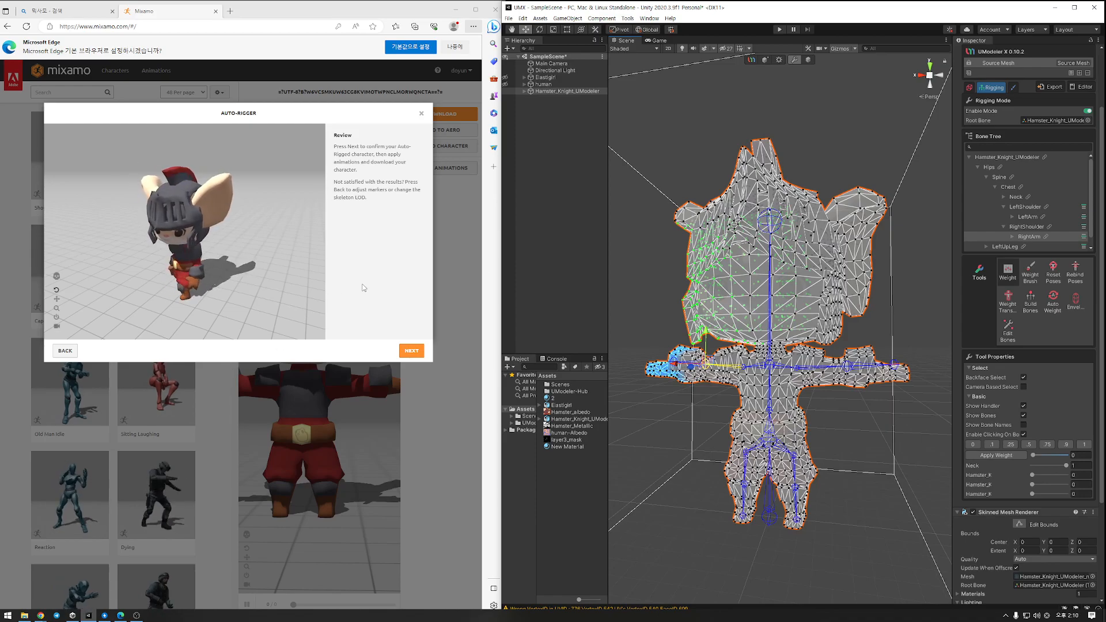
mouse_move(799, 456)
left_mouse_down("alt")
mouse_move(831, 444)
mouse_move(810, 457)
left_mouse_up("alt")
left_click_drag(864, 133, 667, 307)
left_click_drag(845, 113, 667, 292)
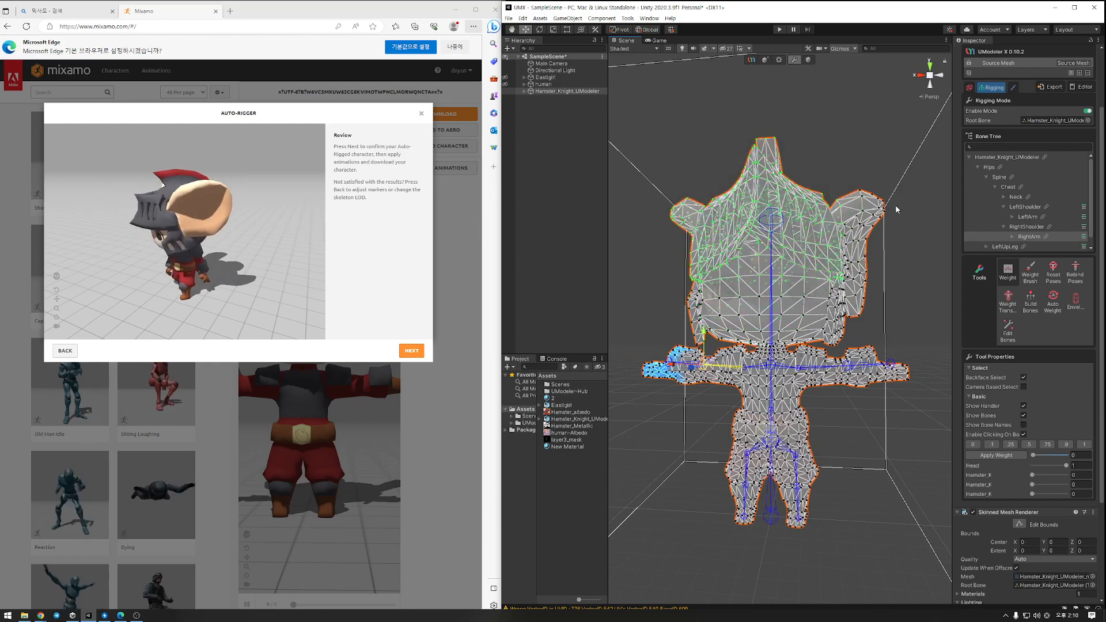
left_click(806, 183)
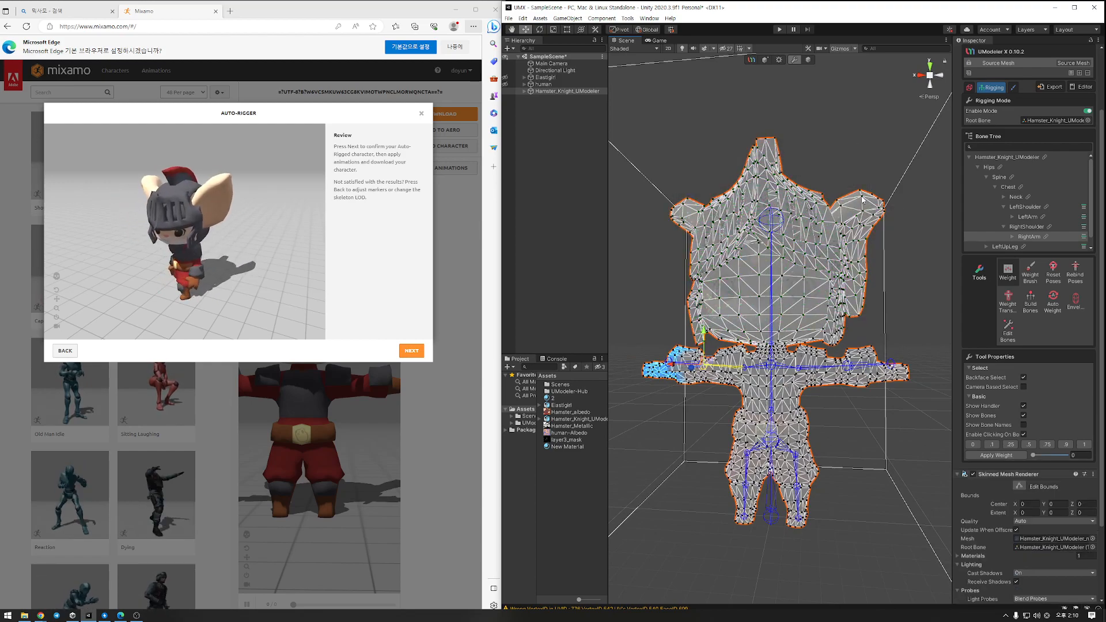
- Reselect the left side of the head with its ear and set those vertices' LeftArm weight to 0 again
left_click_drag(893, 166, 754, 274)
left_click_drag(842, 111, 666, 273)
left_click_drag(876, 140, 720, 257)
left_click_drag(906, 221, 776, 327)
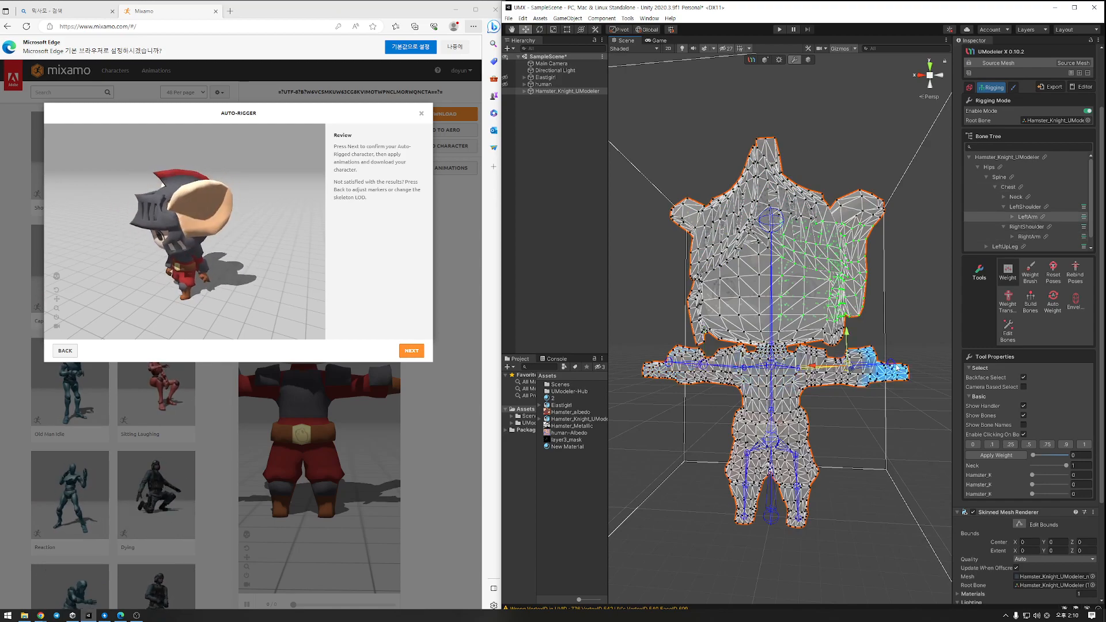
- Set the LeftHand and RightHand bone weights to 0 on the ear vertices of their respective sides
left_click(899, 405)
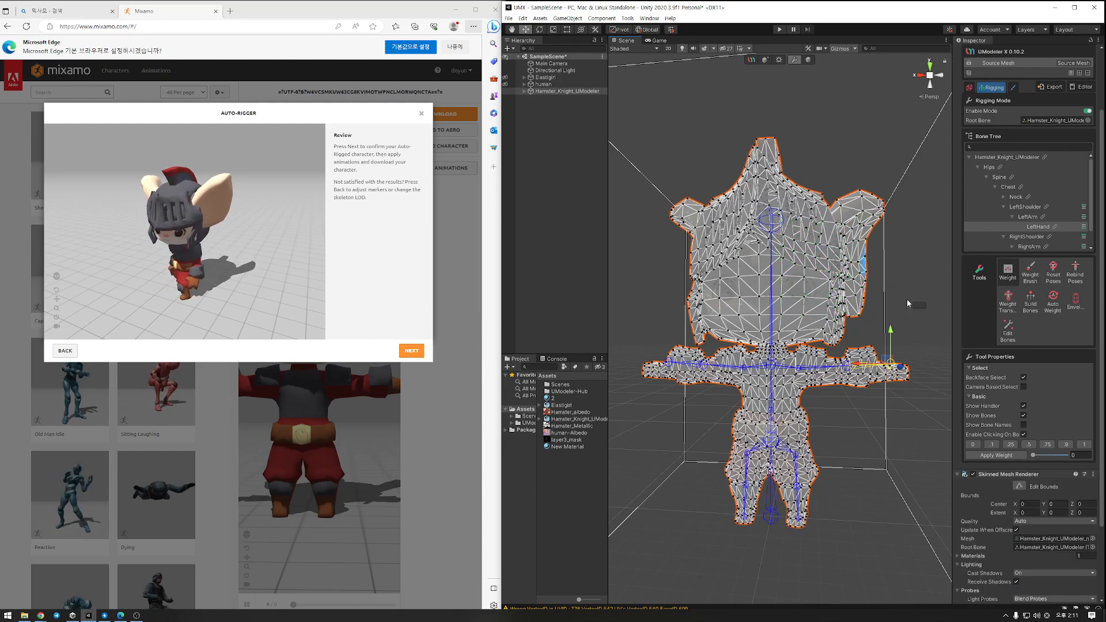
left_click_drag(919, 309, 769, 175)
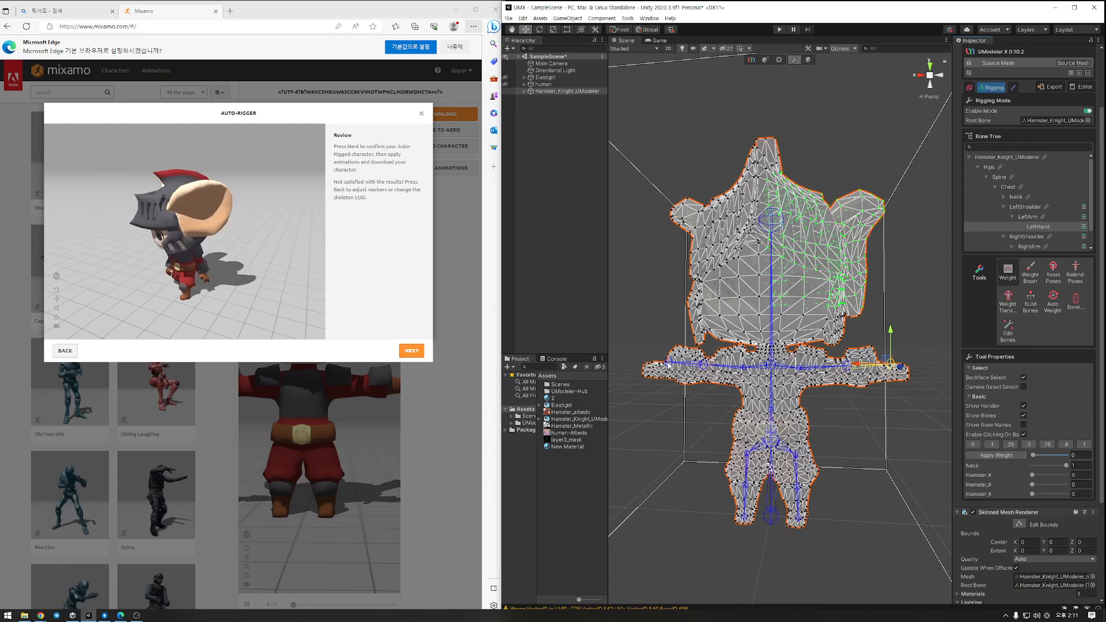
left_click_drag(632, 203, 726, 208, "alt")
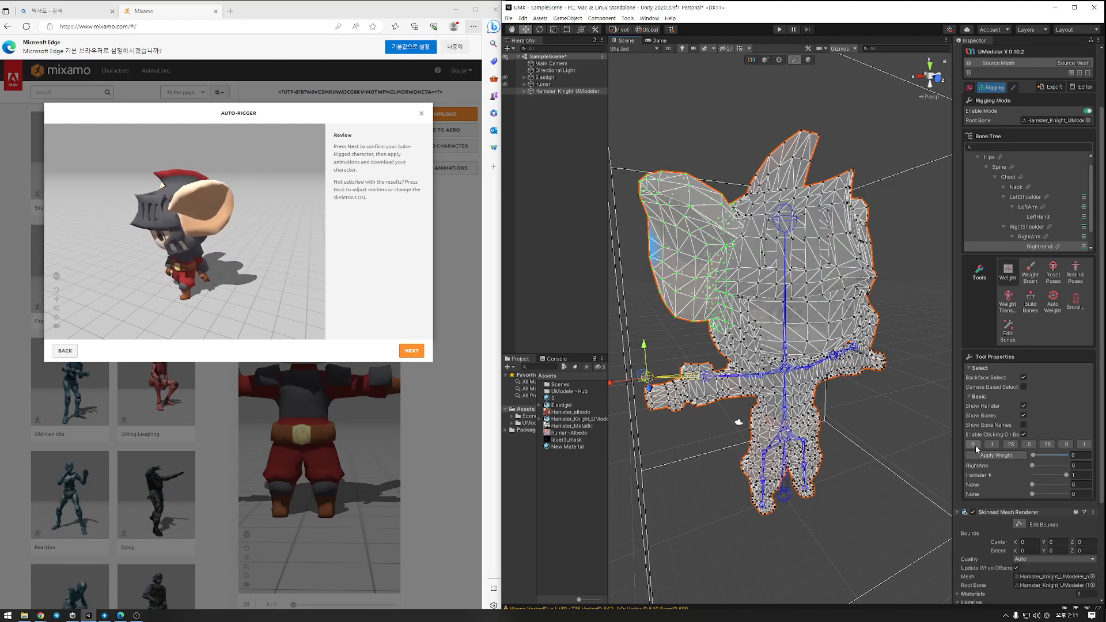
left_click_drag(796, 461, 838, 461, "alt")
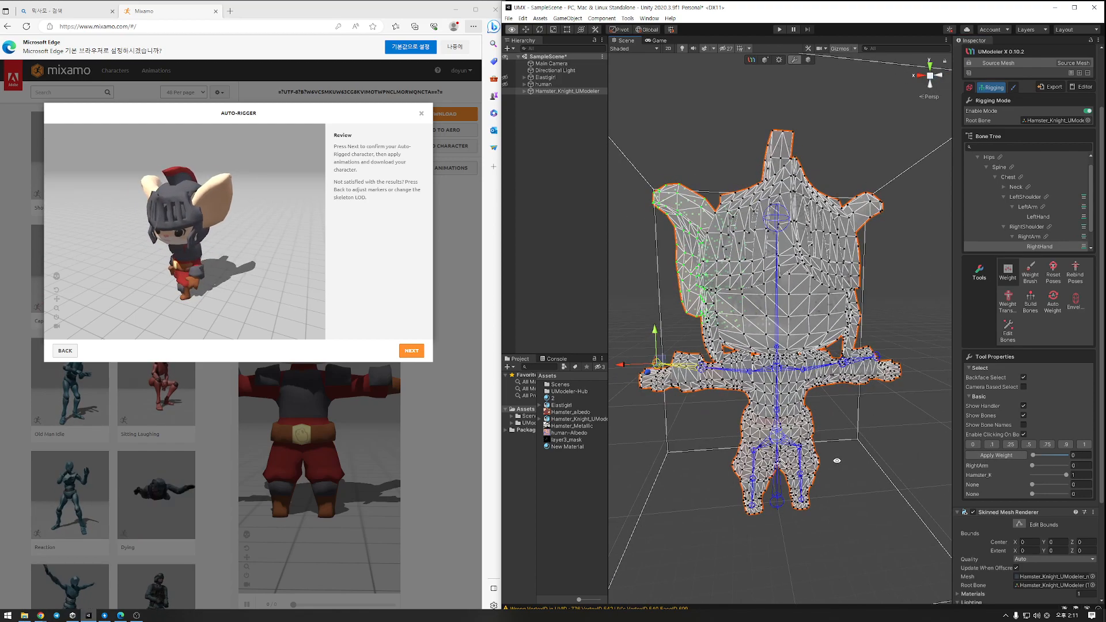
- Switch to Mixamo, finish the Auto-Rigger review and close the change-character prompt
left_click(412, 351)
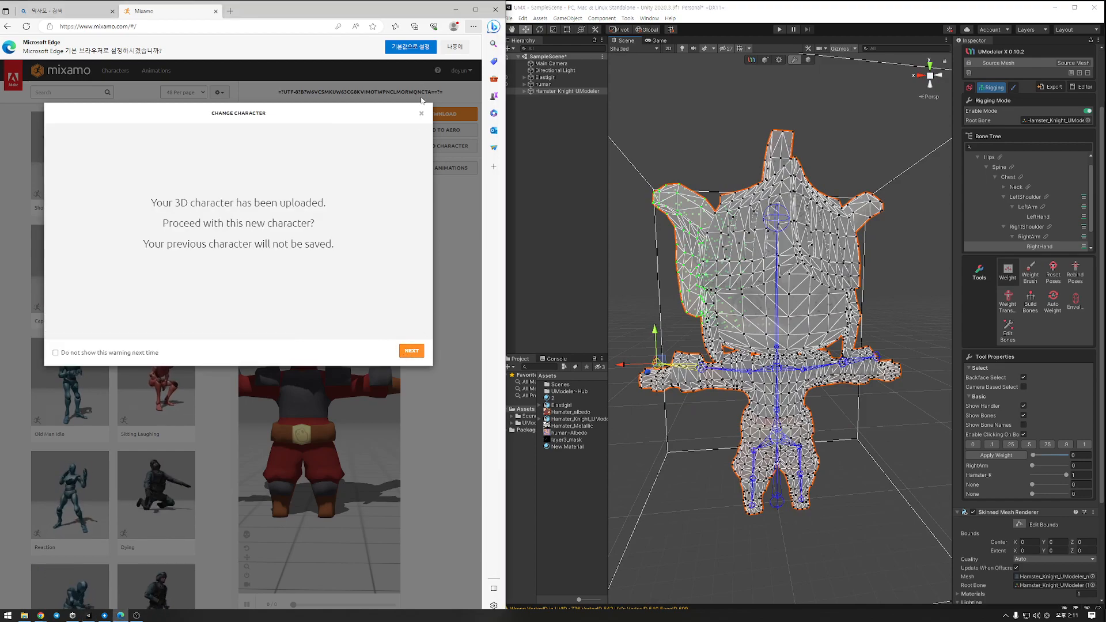
left_click(422, 116)
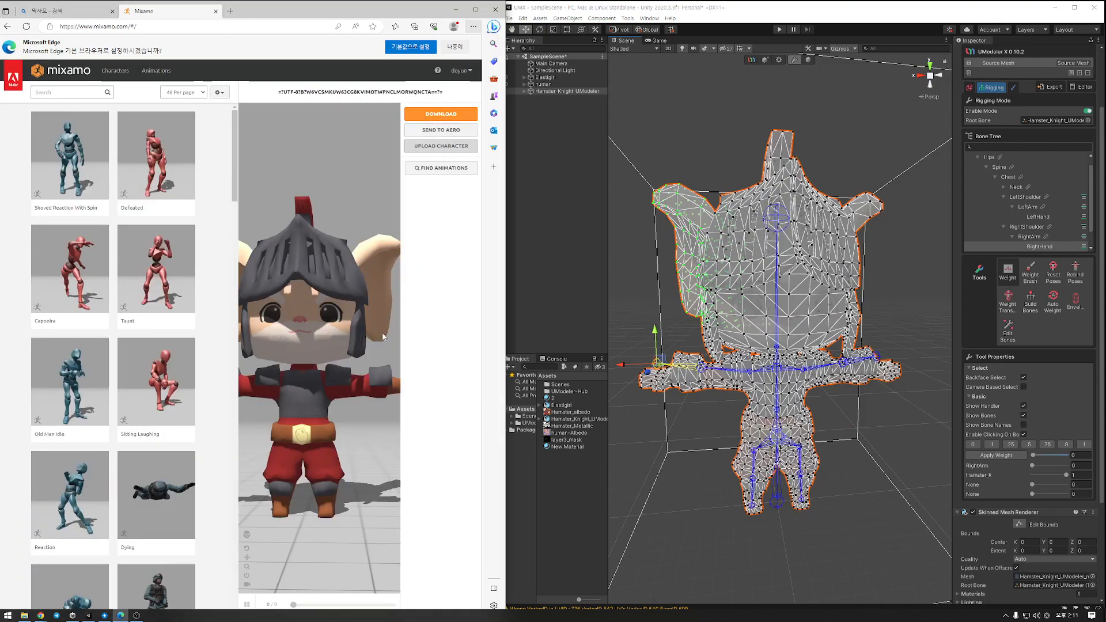
- Preview the Taunt, Defeated, Sitting Laughing and Reaction animations in turn on the hamster knight
left_click(167, 283)
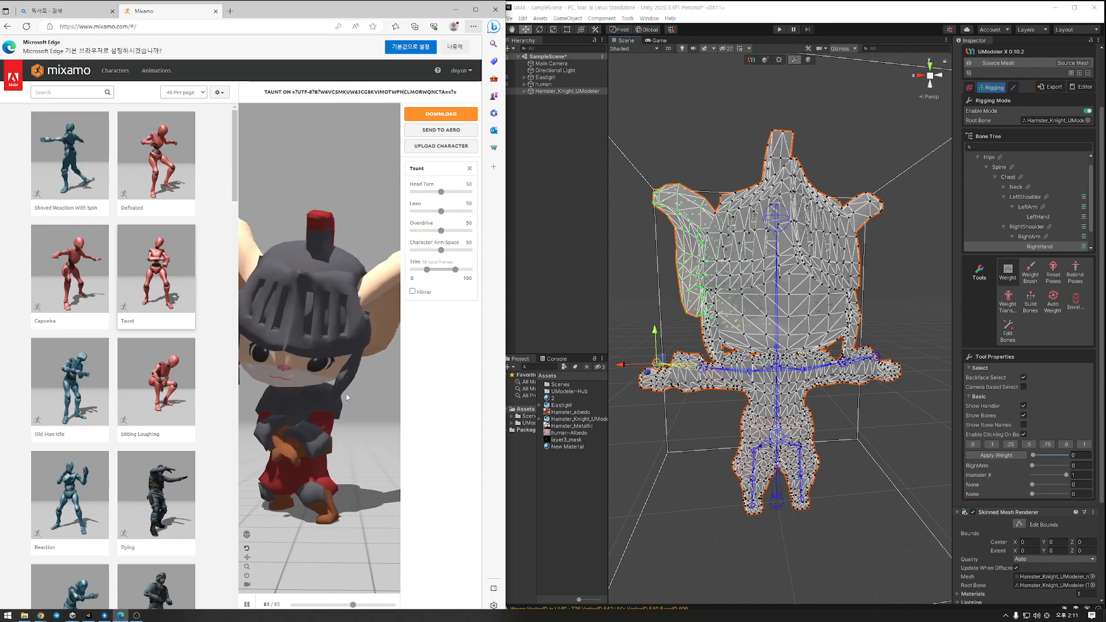
left_click(169, 180)
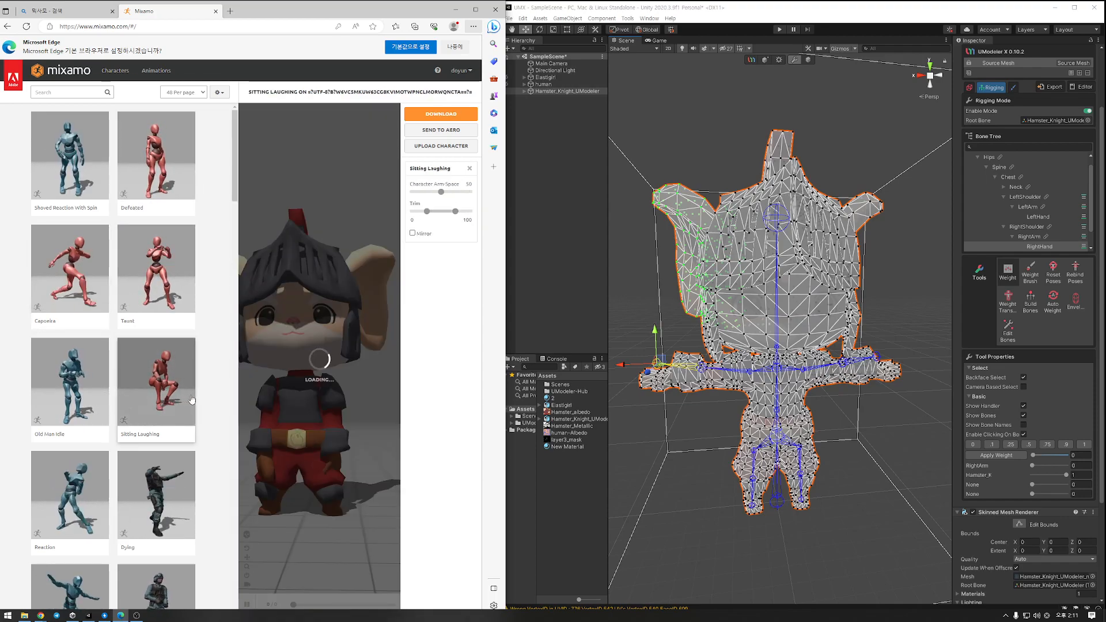
left_click(171, 402)
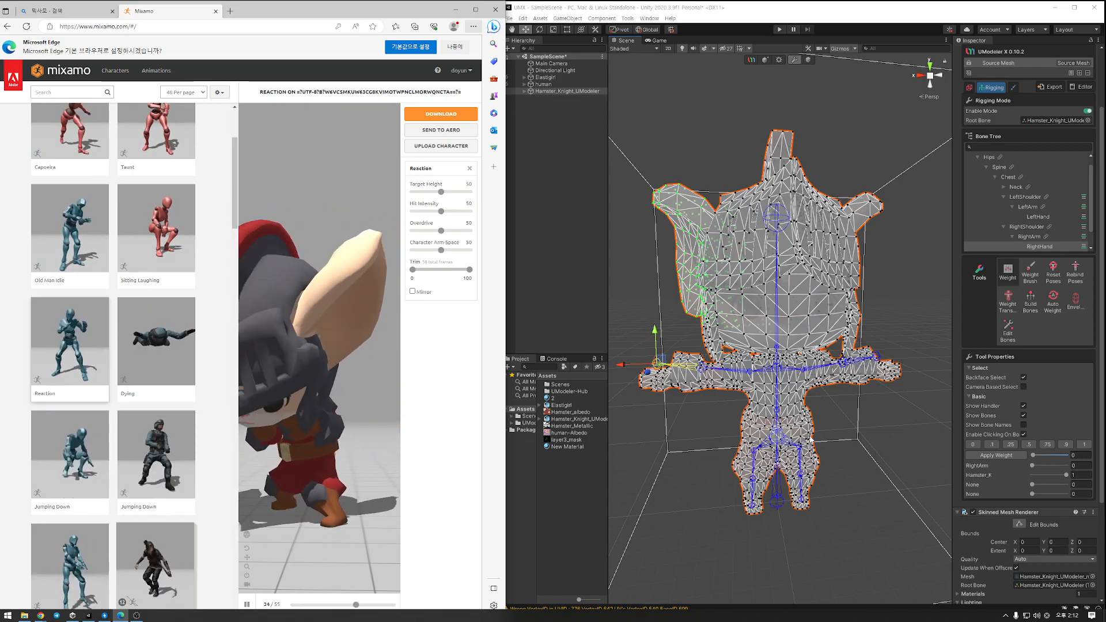
- Return to Unity, add a child bone to RightHand with Edit Bones and move it up beside the head
left_click(861, 438)
middle_click_drag(862, 438, 823, 403)
left_click_drag(822, 403, 805, 386, "alt")
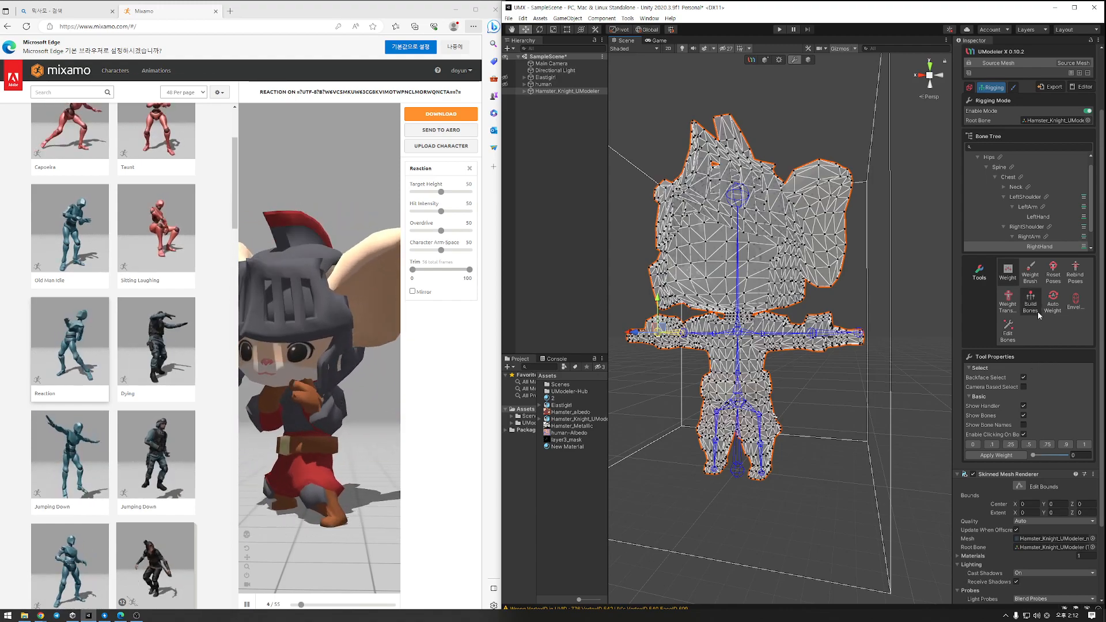
left_click(1008, 330)
left_click(997, 425)
left_click_drag(657, 301, 642, 224)
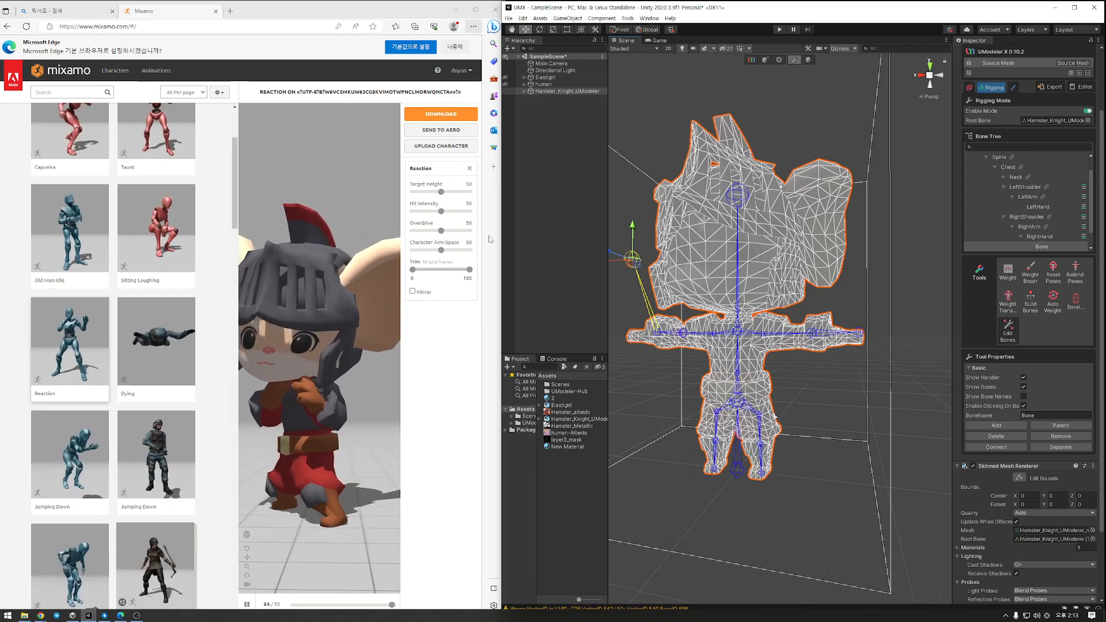
- Check Mixamo's download settings for the Reaction animation and leave them without downloading
left_click(441, 115)
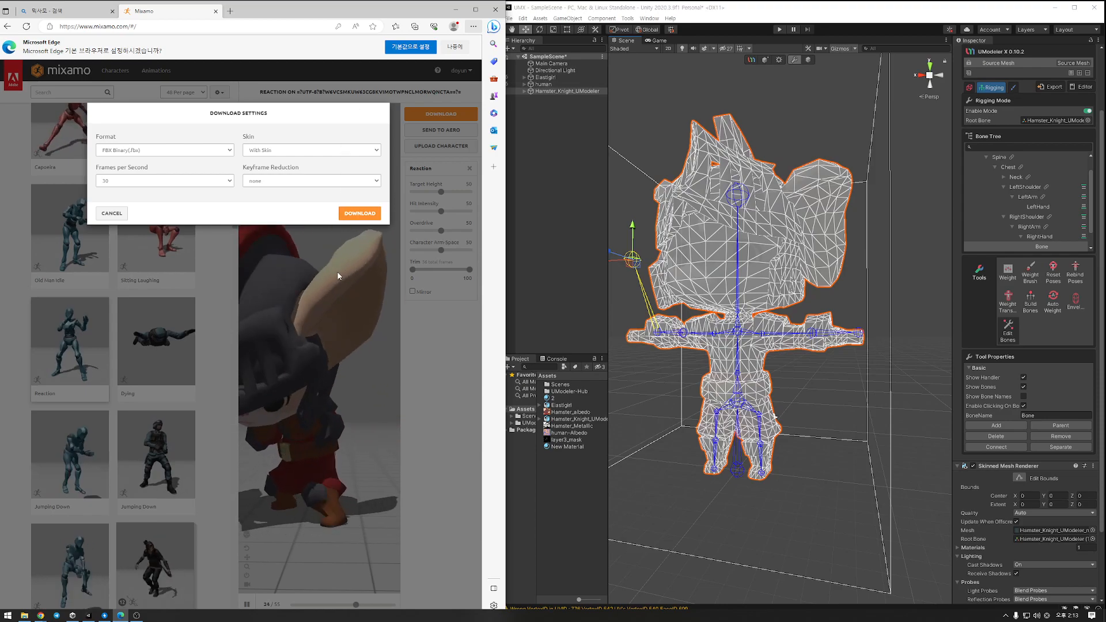
left_click(112, 214)
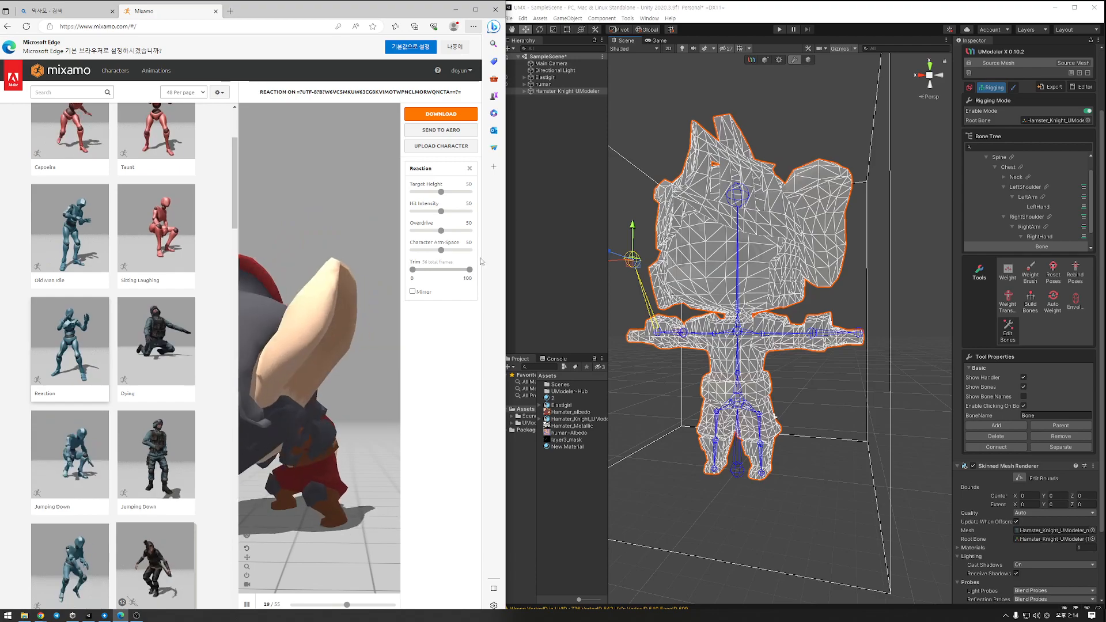
- Switch to Unity and delete the extra bone under RightHand
left_click(995, 437)
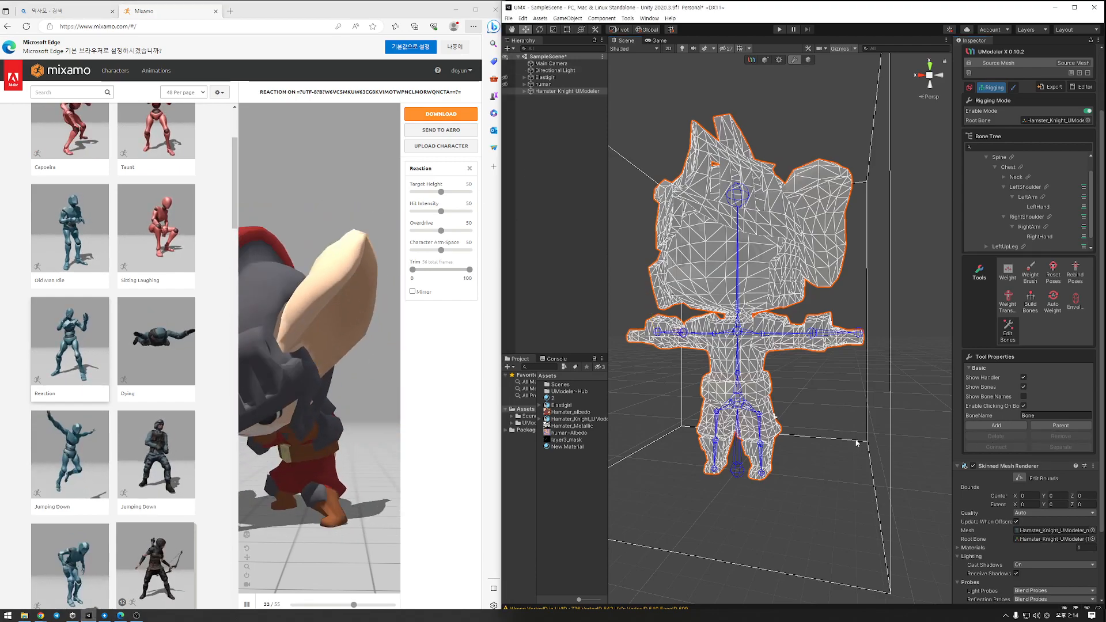